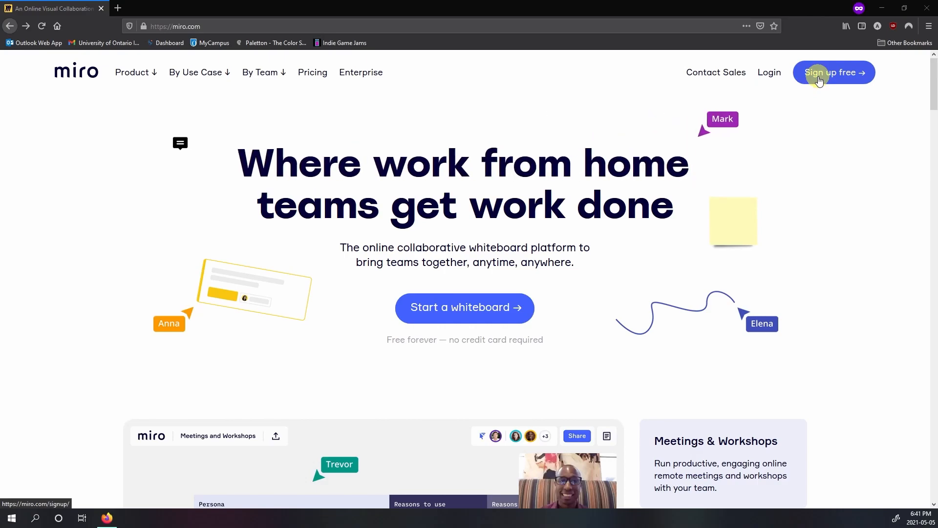
Open the free account sign-up form and, after registration, choose to create a new team
click(819, 78)
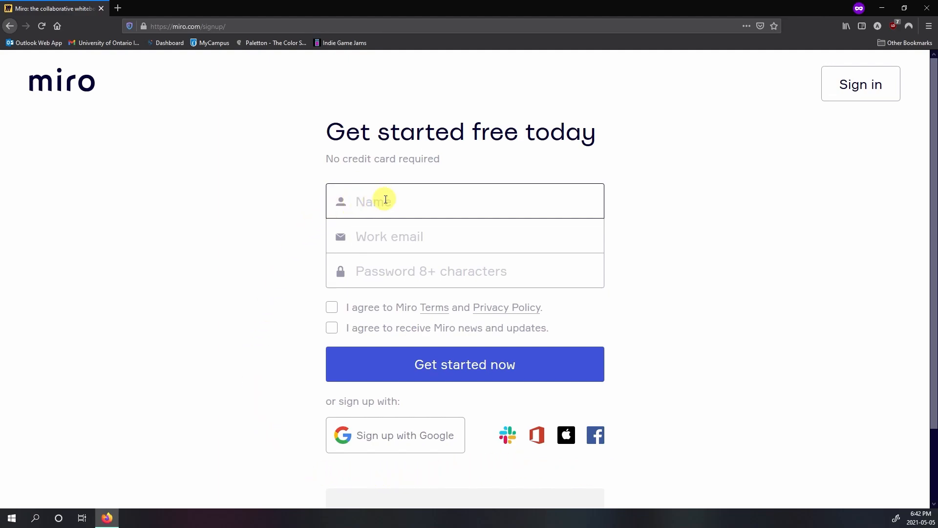
key(Tab)
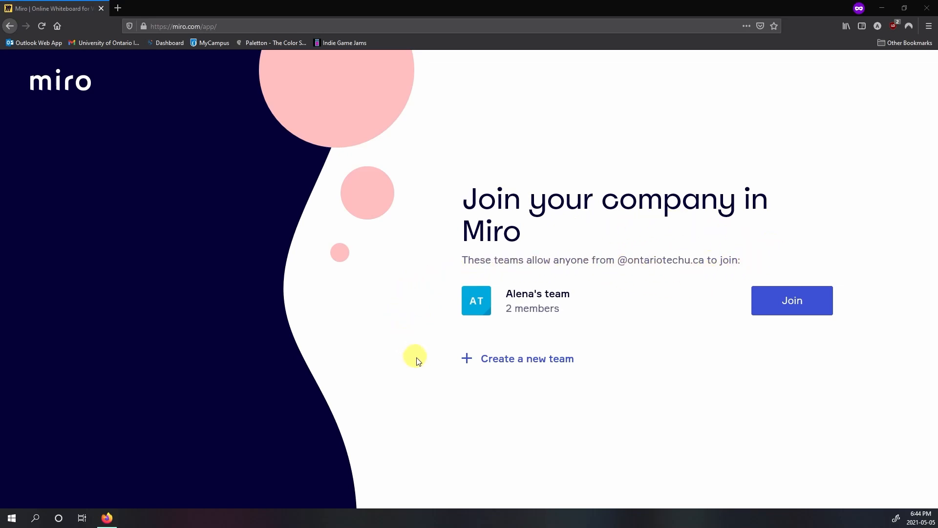
click(472, 366)
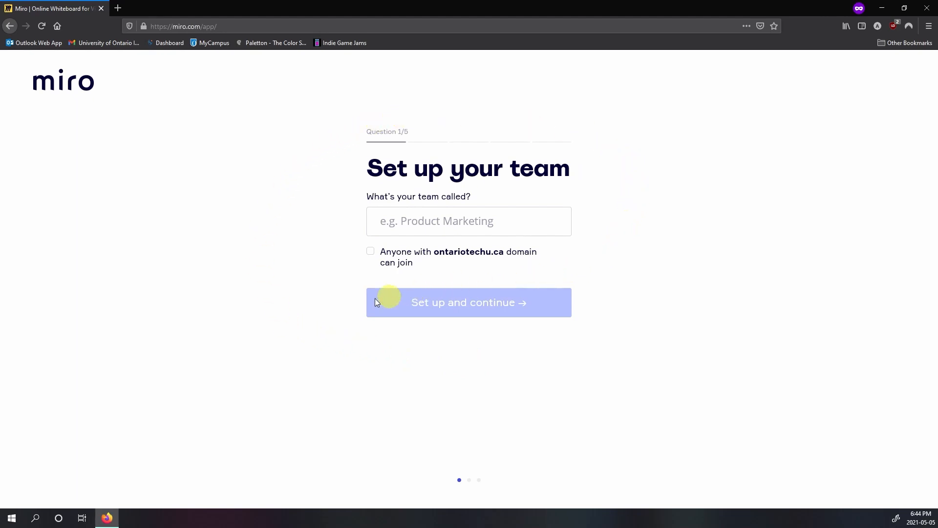
Set up the team as "Test account" with Education as the use and Project management as the role
click(424, 226)
text(Test account)
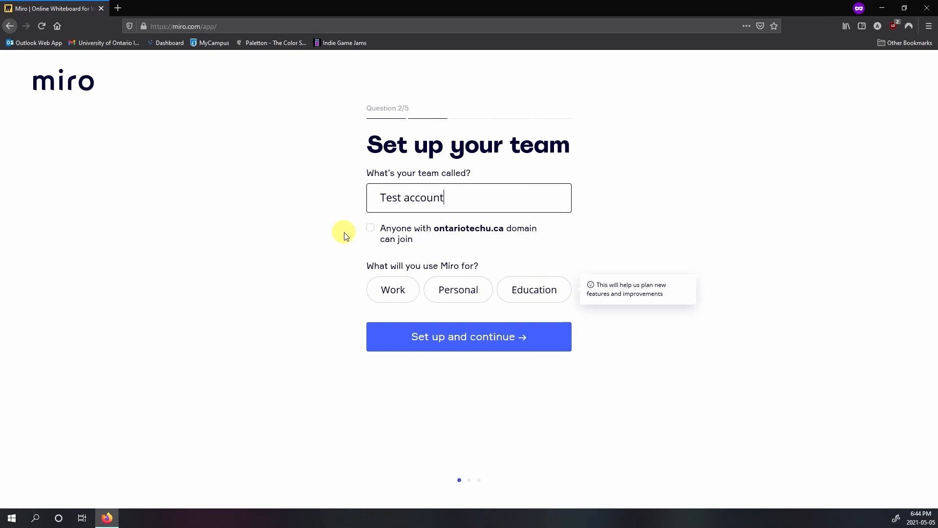
click(541, 292)
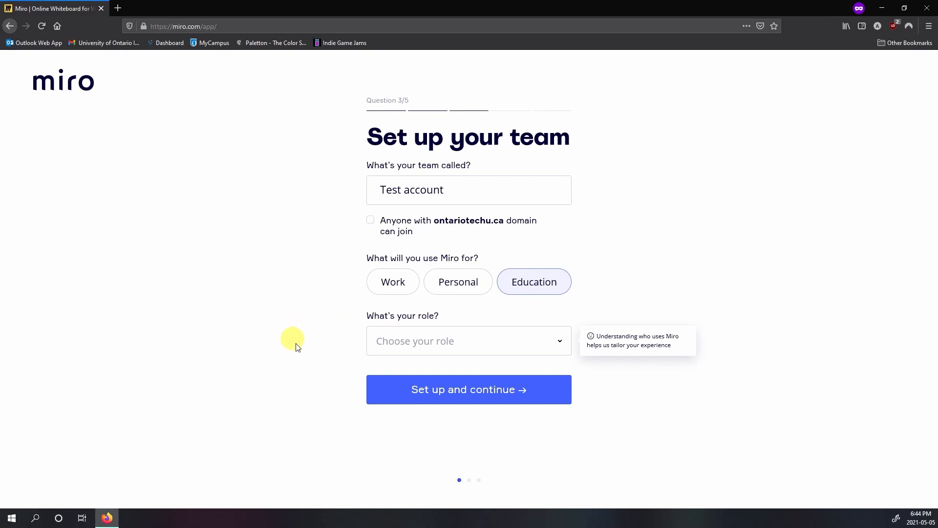
click(427, 348)
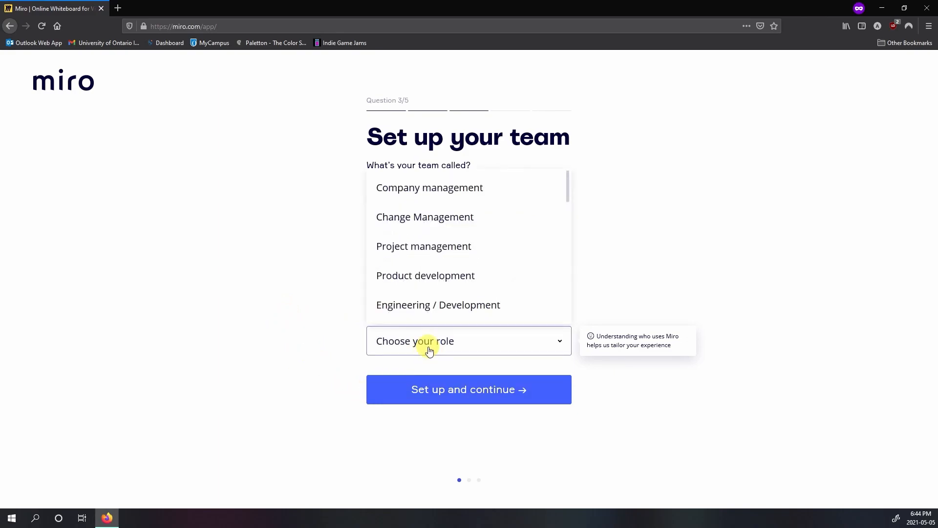
click(430, 250)
click(386, 445)
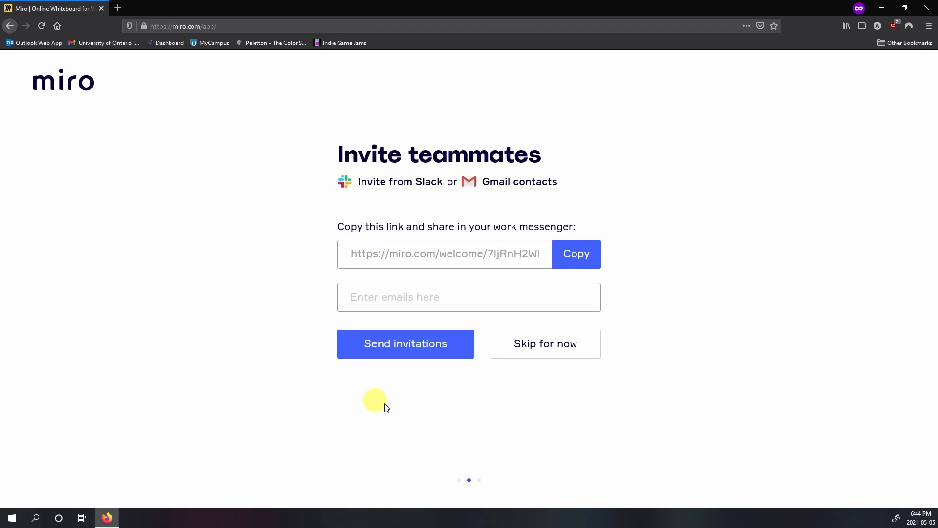
Skip inviting teammates and choose Research and Design as the area to work in
click(546, 355)
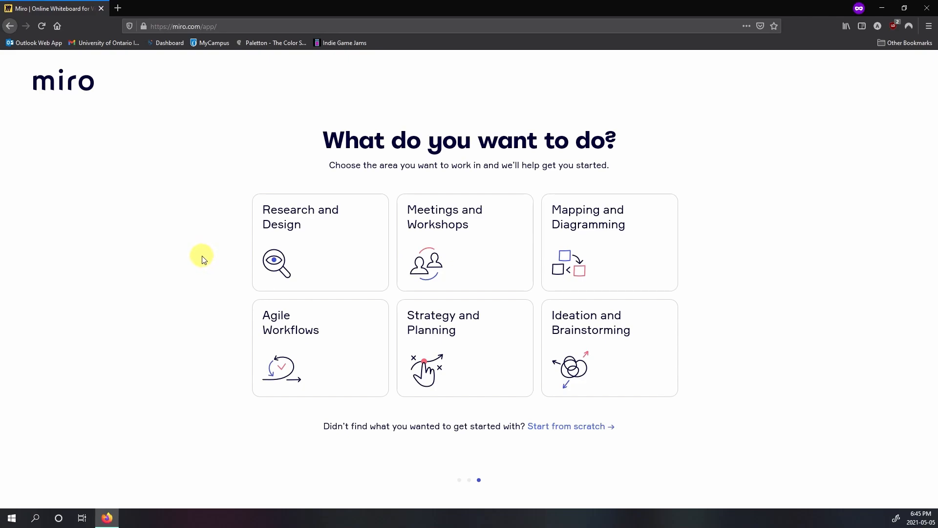
click(330, 256)
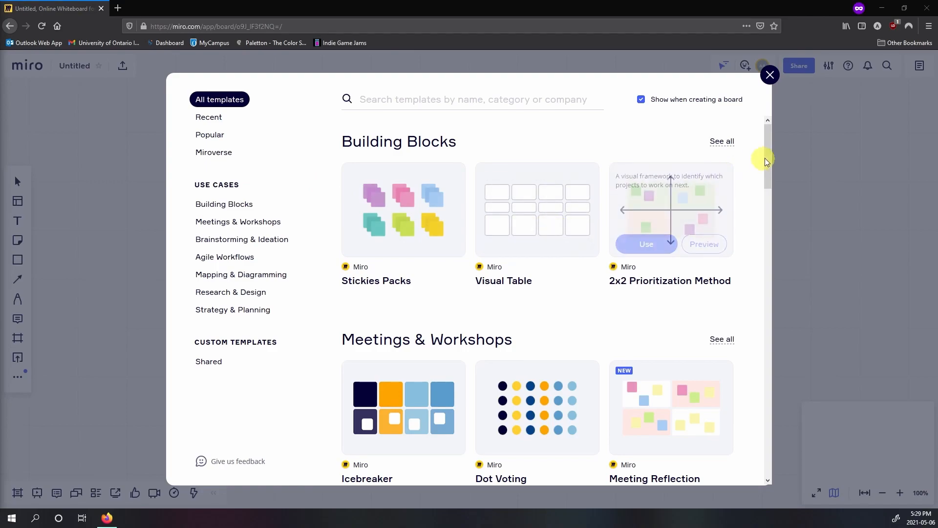
Browse the full template library and view the Agile Workflows templates
drag(770, 149, 778, 256)
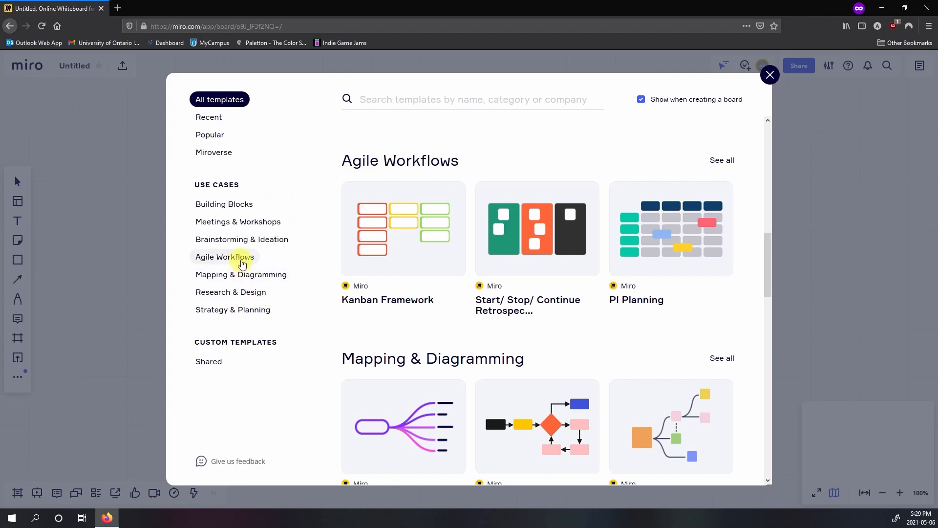
click(241, 260)
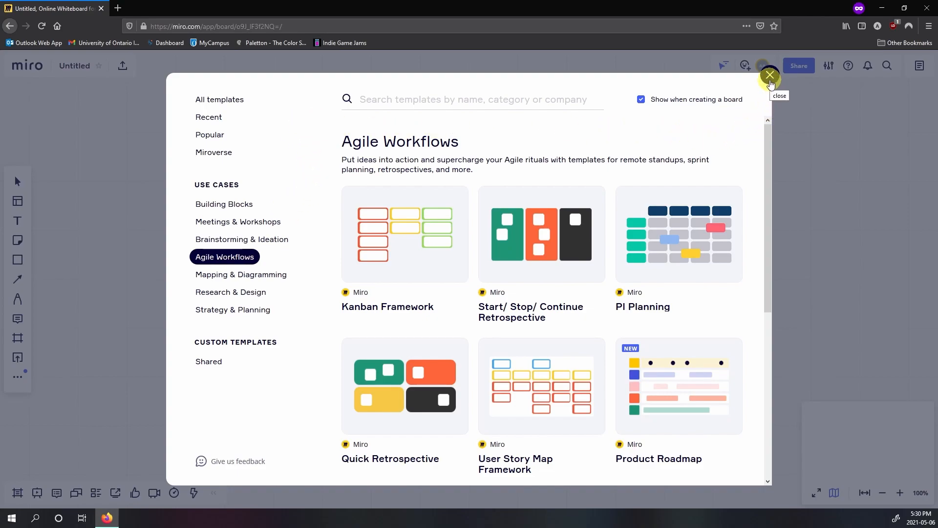
Add the Stickies Packs template from the Building Blocks category to the board and deselect it
click(247, 205)
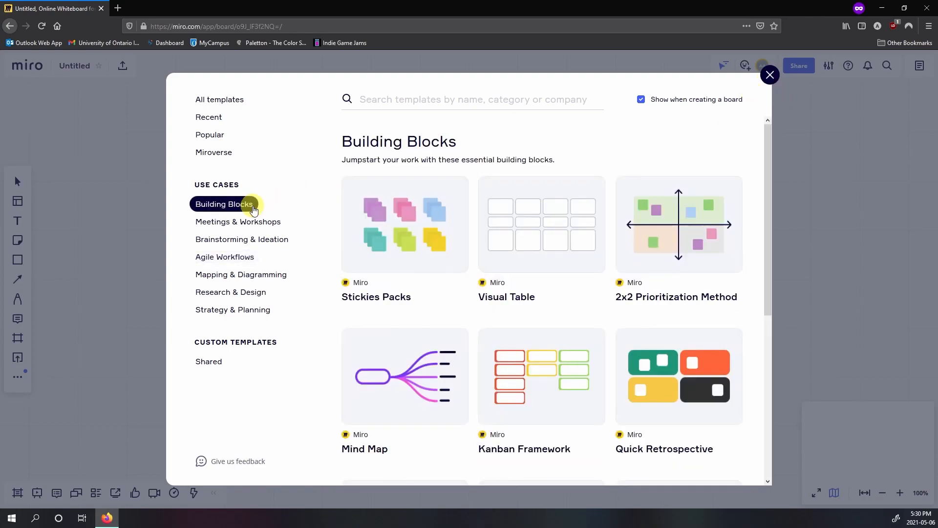
mouse_move(416, 226)
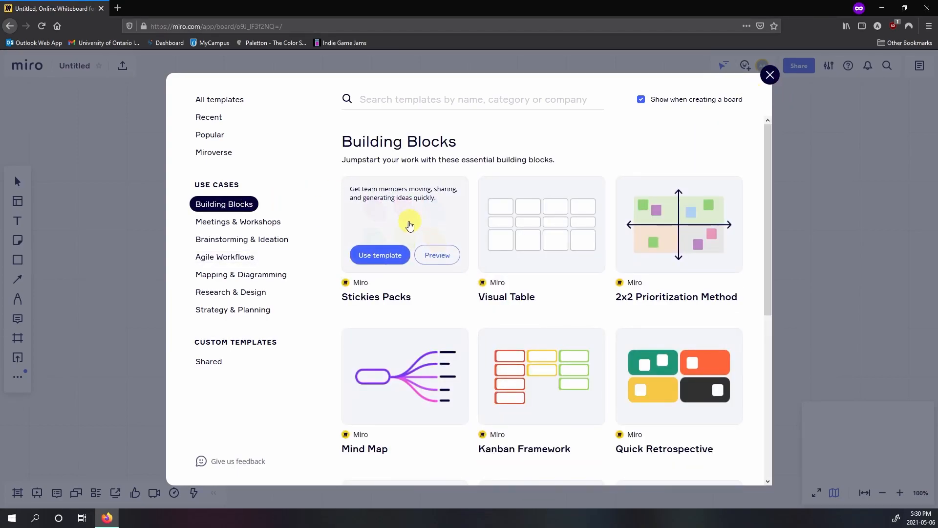
click(421, 224)
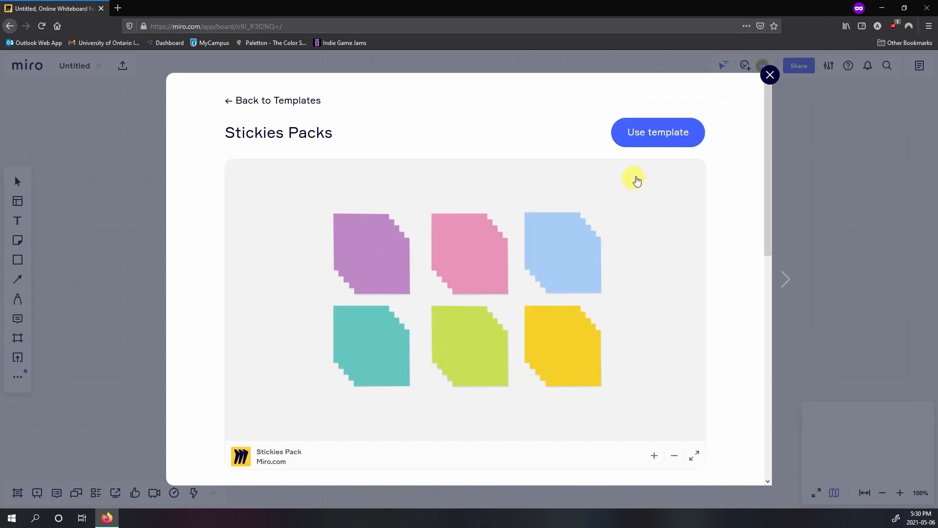
click(664, 139)
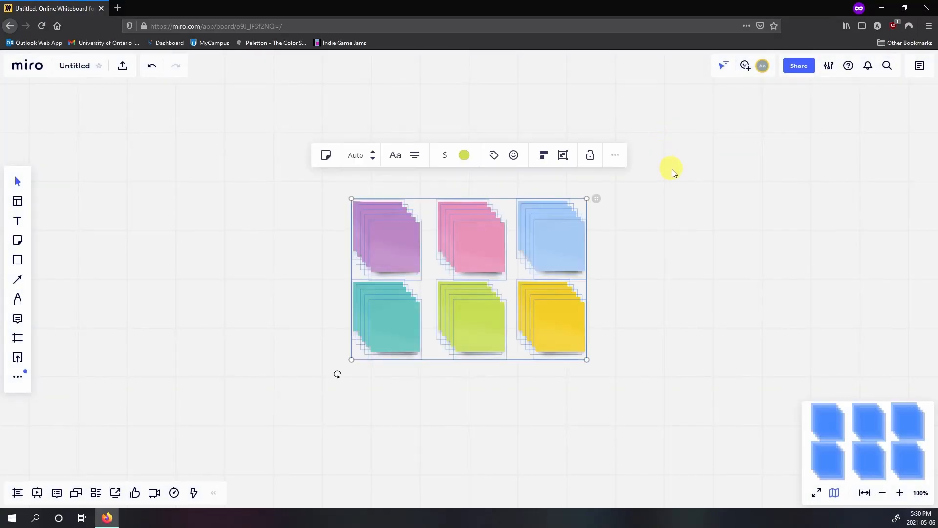
click(687, 197)
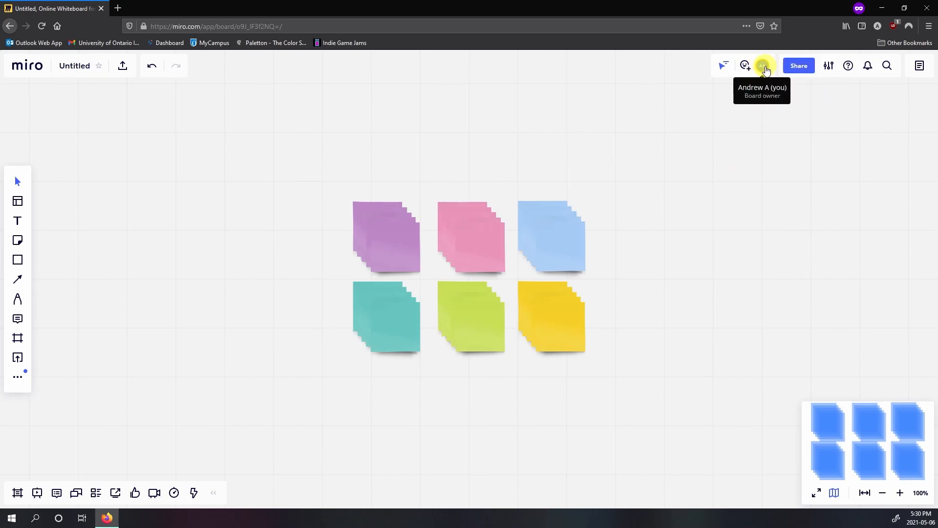
Review the board's sharing settings, including the access choices for the team and for anyone with the link, without naming the board
click(805, 67)
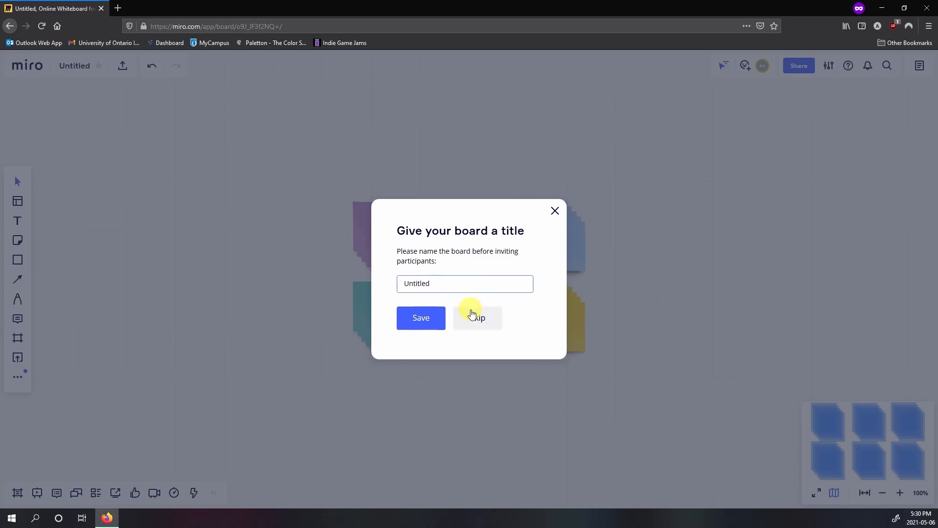
click(554, 212)
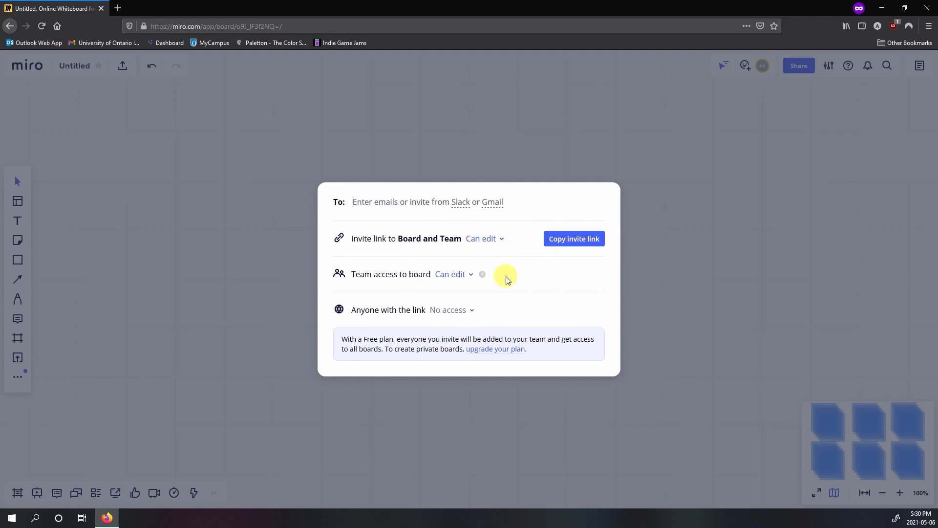
click(474, 275)
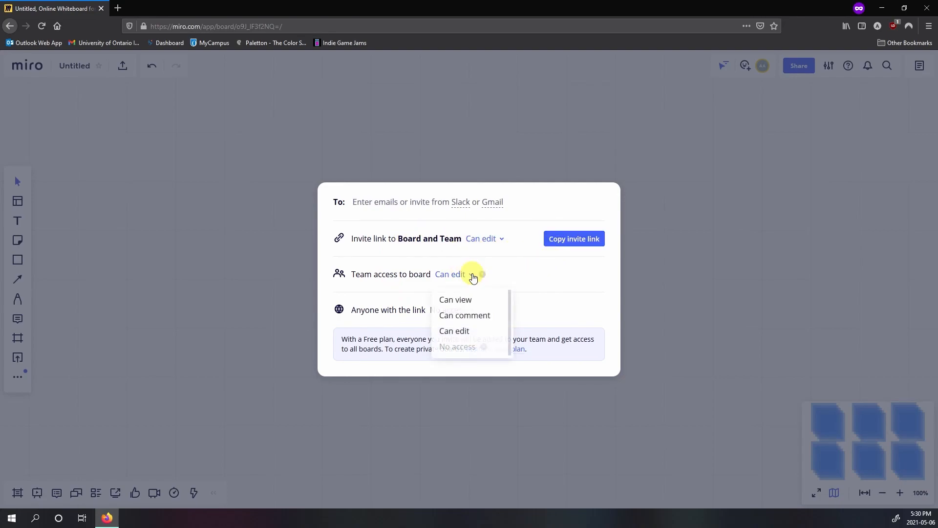
click(473, 276)
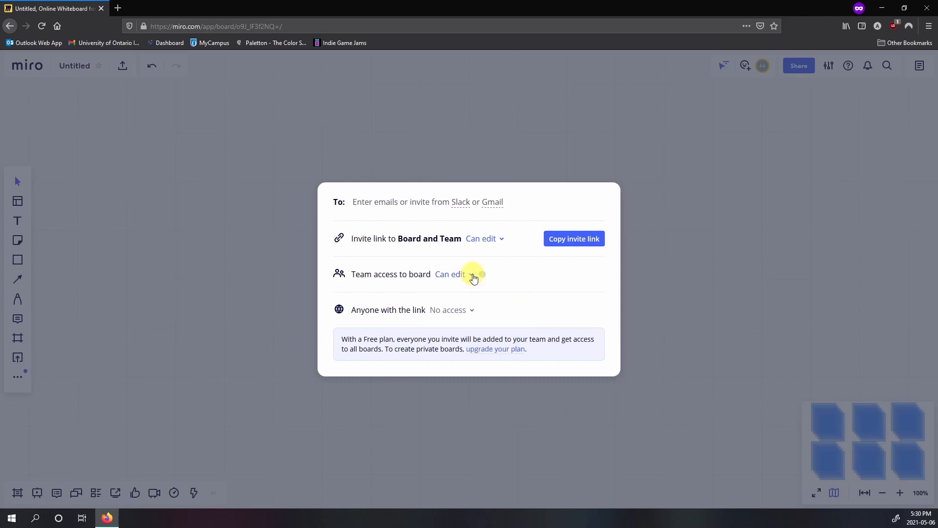
click(472, 311)
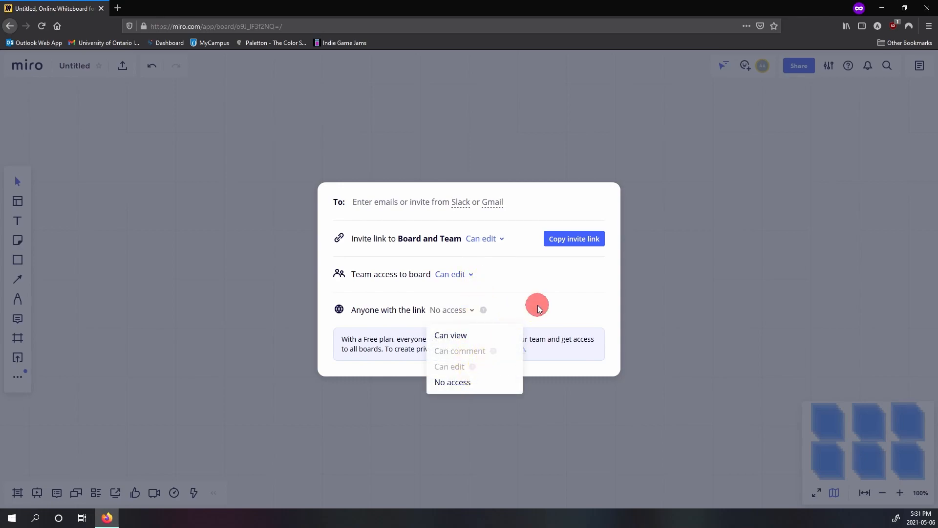
click(527, 318)
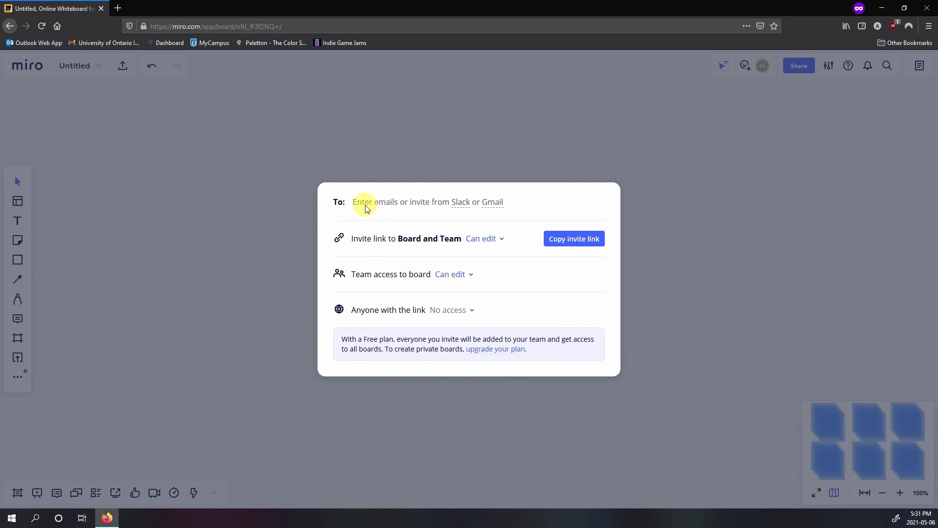
click(723, 170)
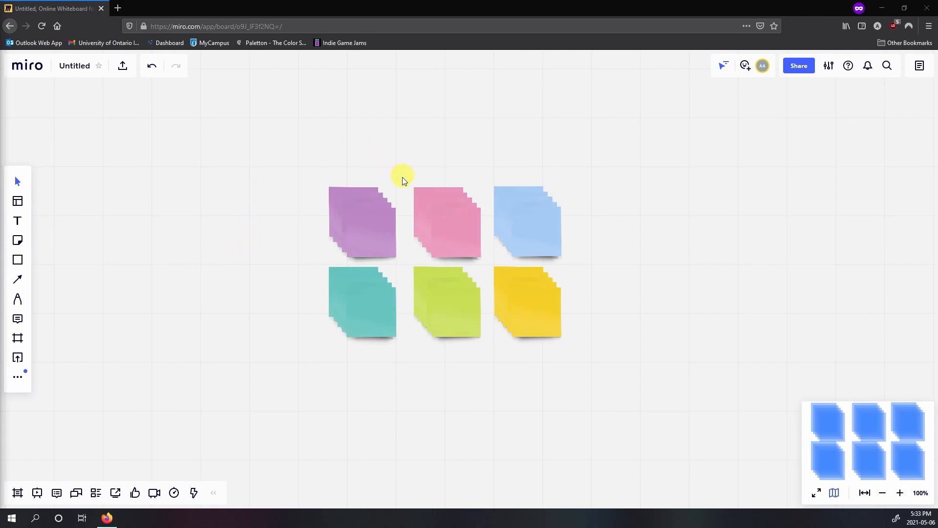
Move one purple sticky note out of its stack to the empty area on the left and look through its additional options
drag(373, 244, 250, 242)
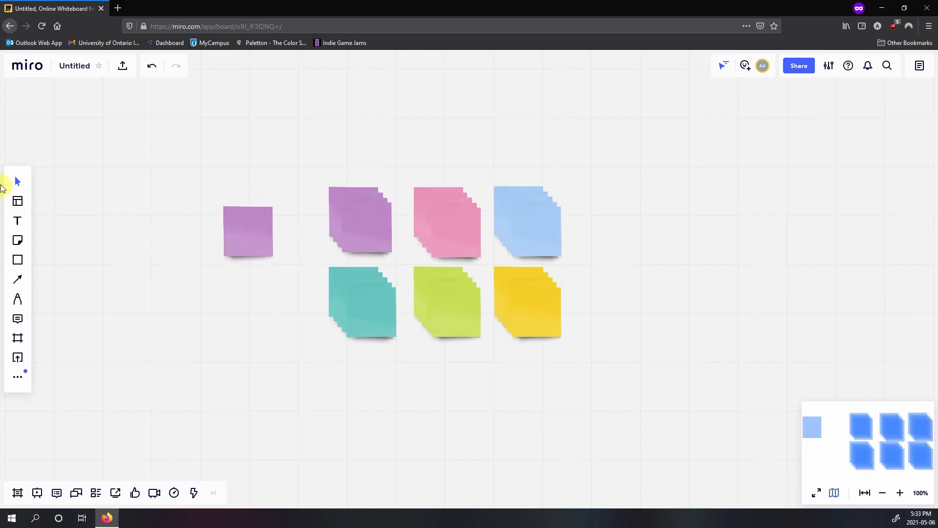
click(249, 239)
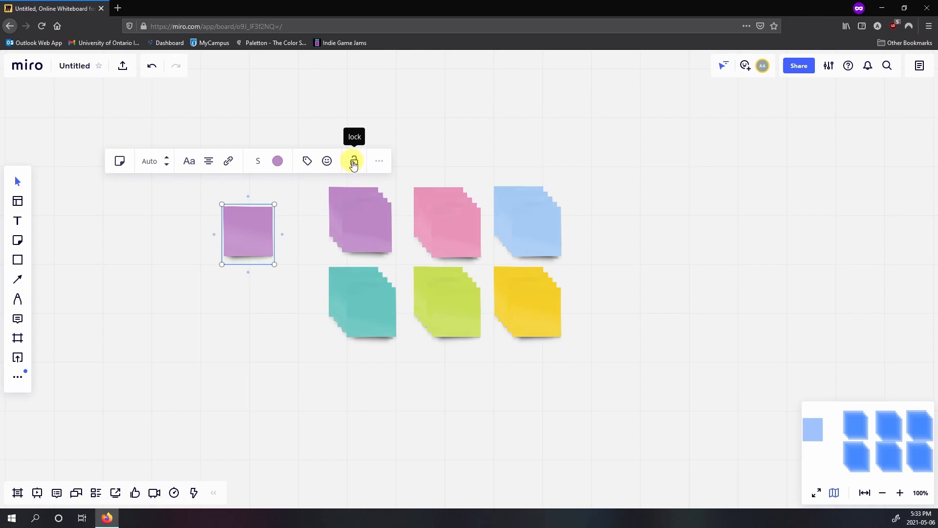
click(379, 164)
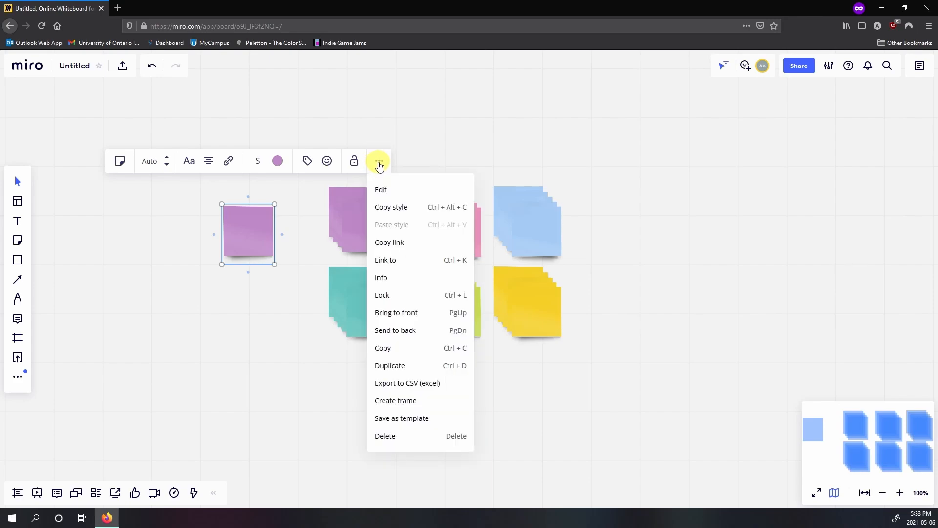
click(379, 164)
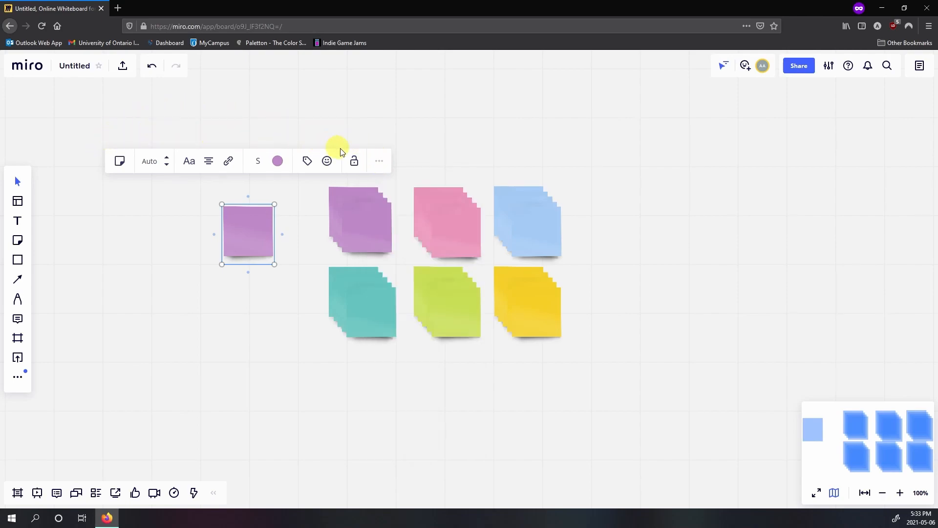
Convert the separated purple sticky note to text and from text into a card, deferring the card tutorial to next time
click(120, 162)
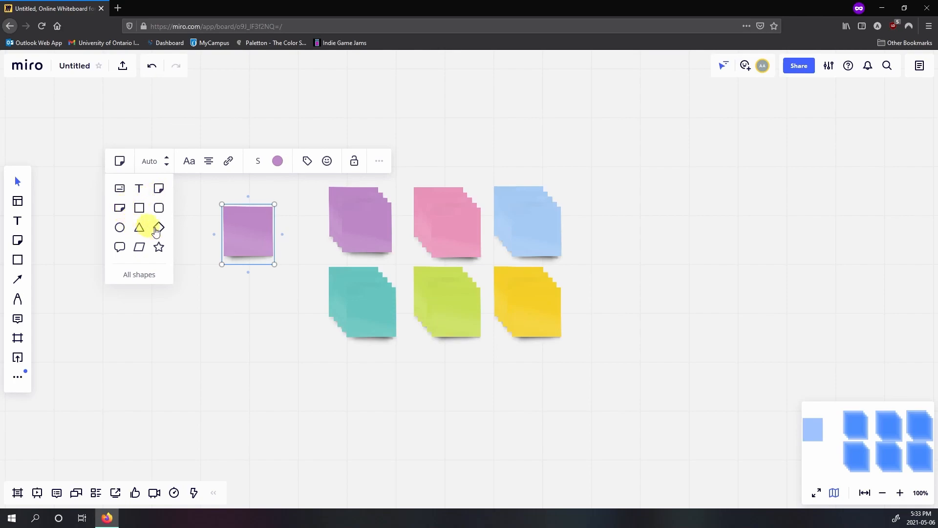
click(140, 189)
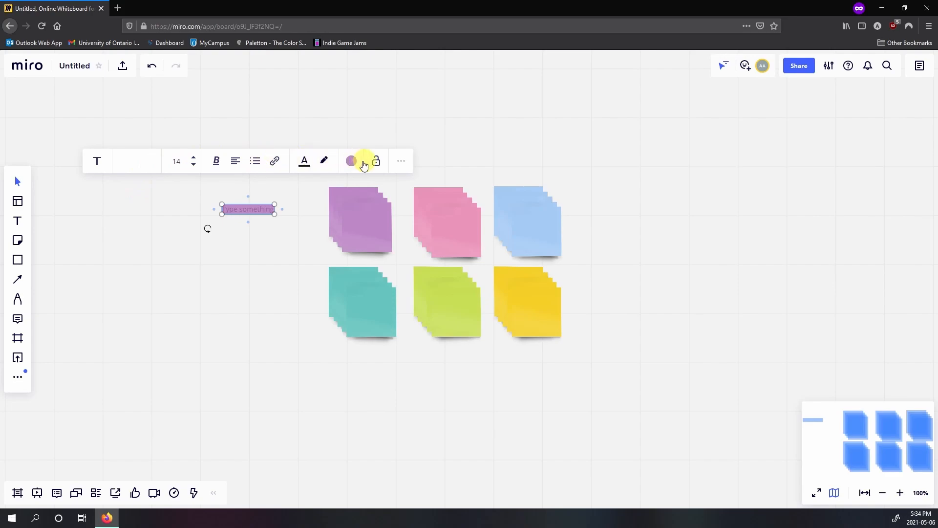
click(98, 165)
click(98, 188)
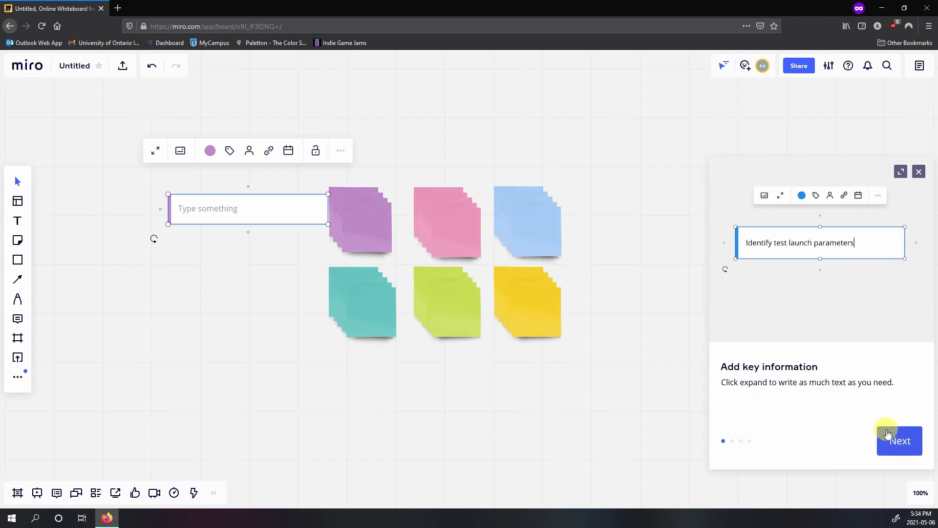
click(919, 173)
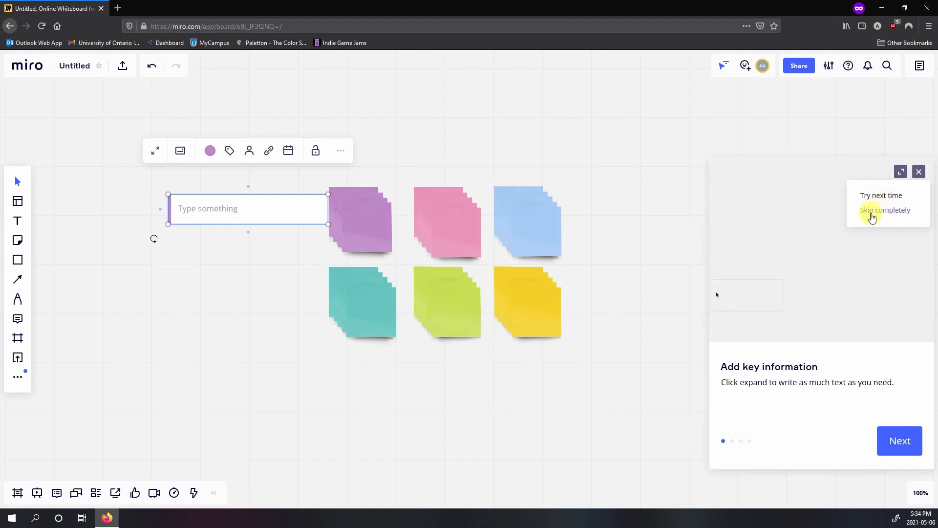
click(890, 196)
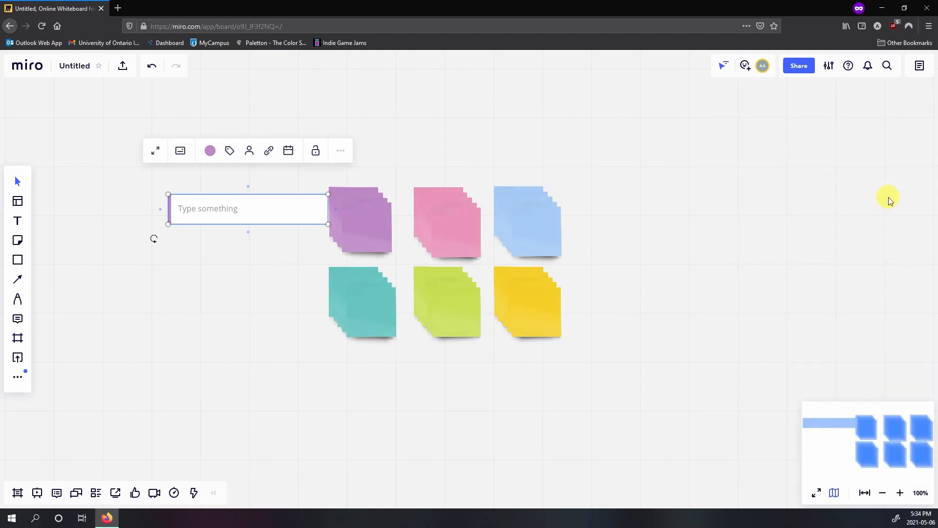
Move the card above the sticky note stacks and enter "fill the card" as its text
drag(248, 198, 425, 148)
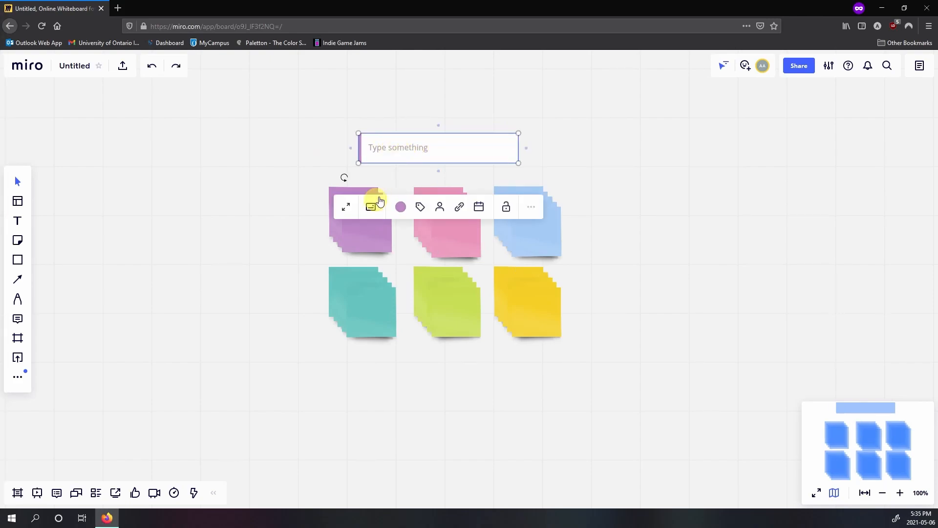
click(380, 147)
text(fill the card)
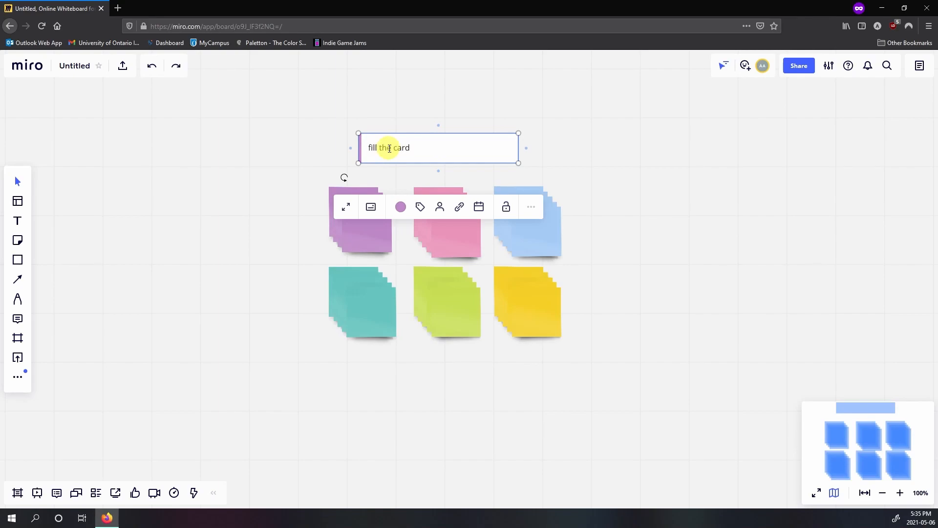
click(273, 161)
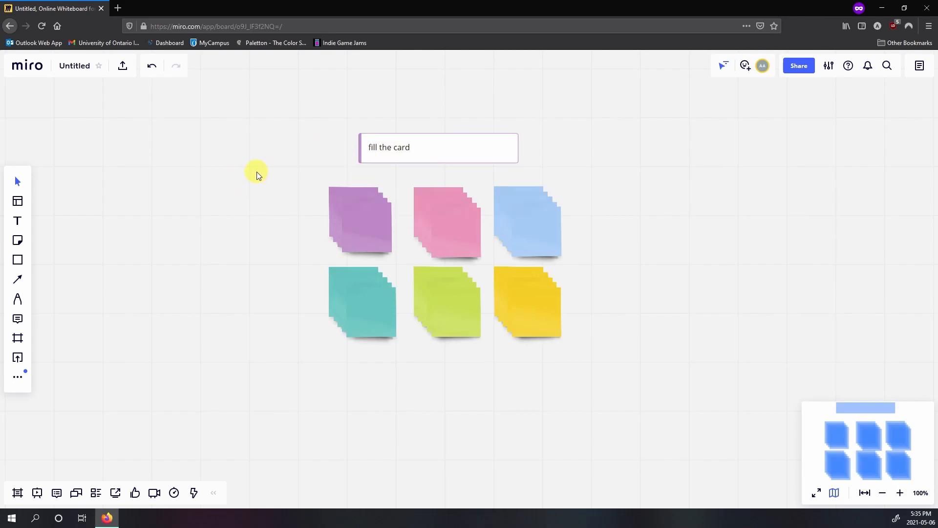
Move the "fill the card" card to the empty area above and left of the sticky note stacks, making it slightly narrower
click(406, 142)
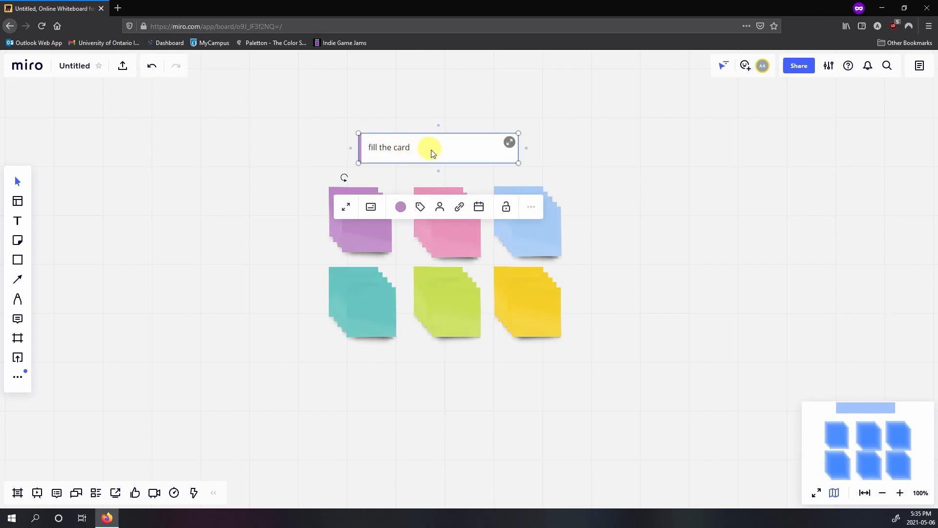
drag(431, 149, 189, 227)
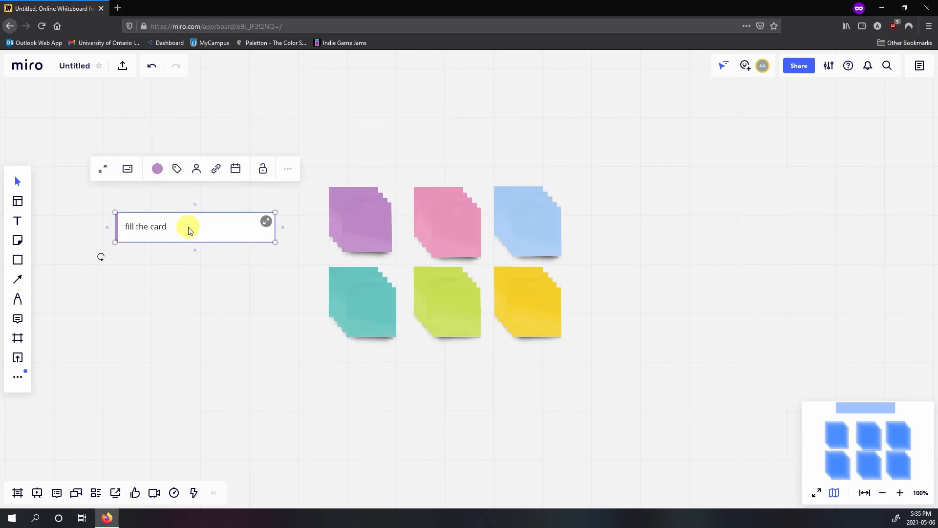
drag(277, 235, 219, 145)
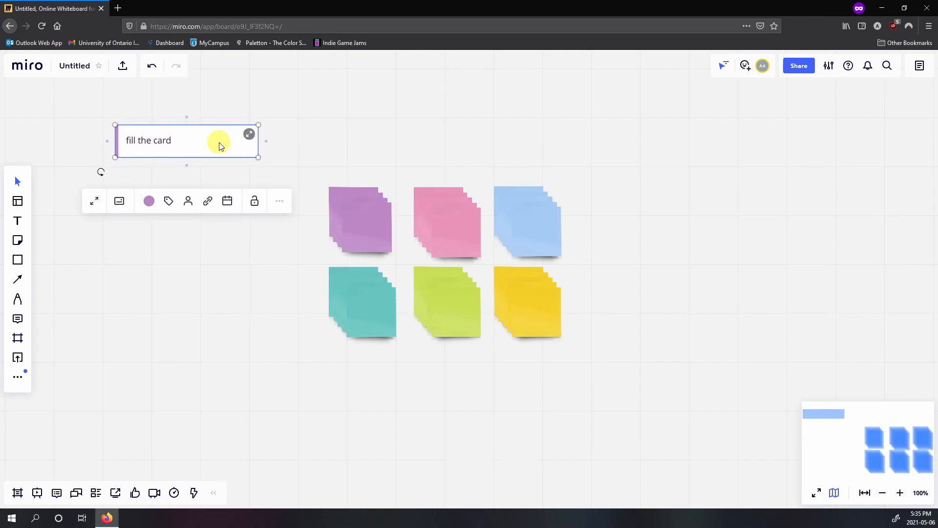
Draw a freehand oval with short strokes and dots inside below the card, plus an arrow leading to the purple stack
click(17, 299)
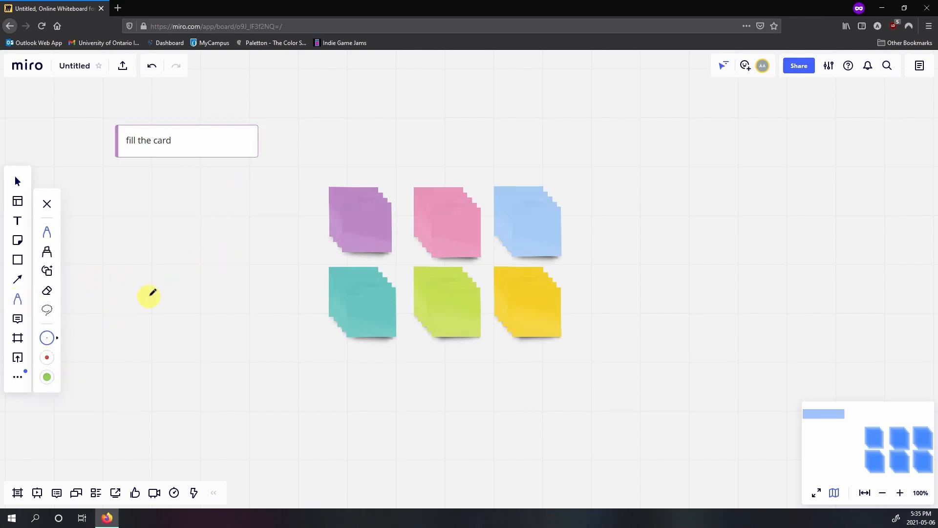
mouse_move(149, 200)
mouse_down()
mouse_move(211, 184)
mouse_move(193, 238)
mouse_move(151, 203)
mouse_move(195, 225)
mouse_up()
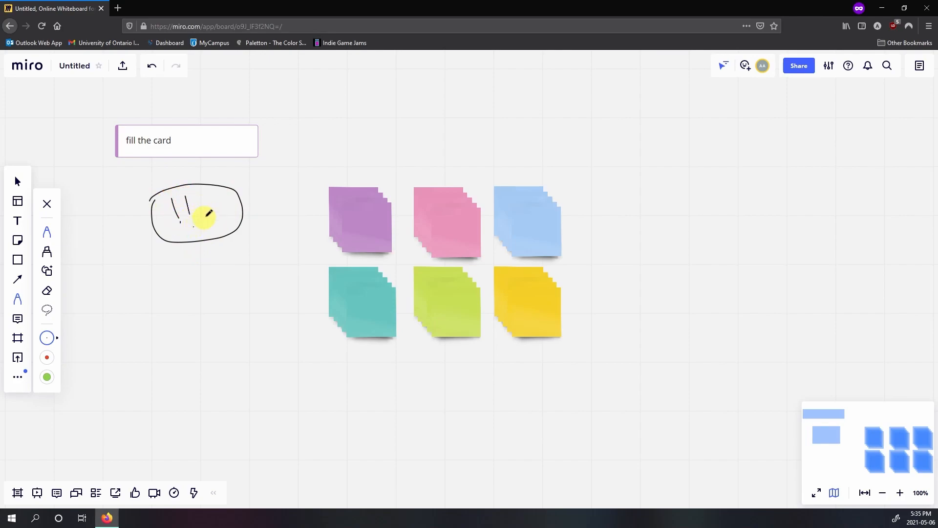
mouse_move(214, 192)
mouse_down()
mouse_move(208, 211)
mouse_move(308, 194)
mouse_move(315, 183)
mouse_move(298, 213)
mouse_up()
click(204, 227)
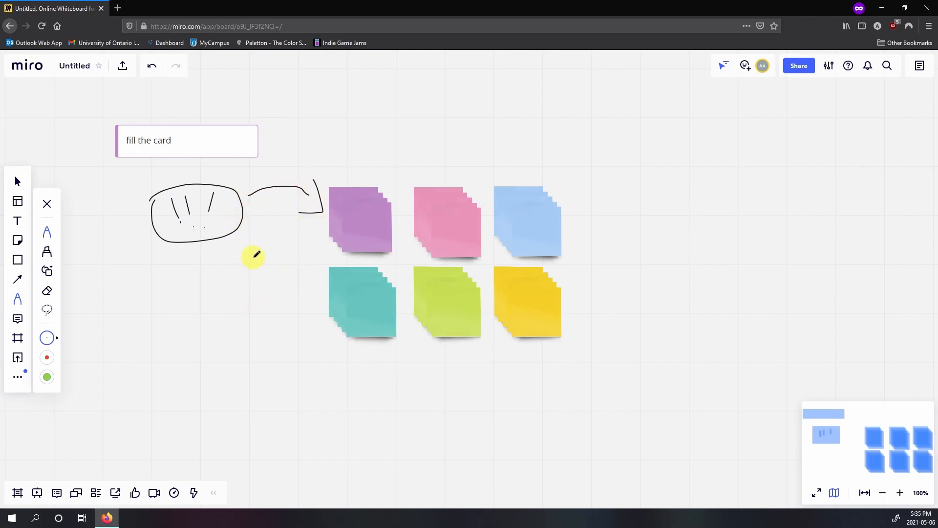
Select all the pen strokes of the oval and arrow together, shift them slightly, and delete them
click(18, 181)
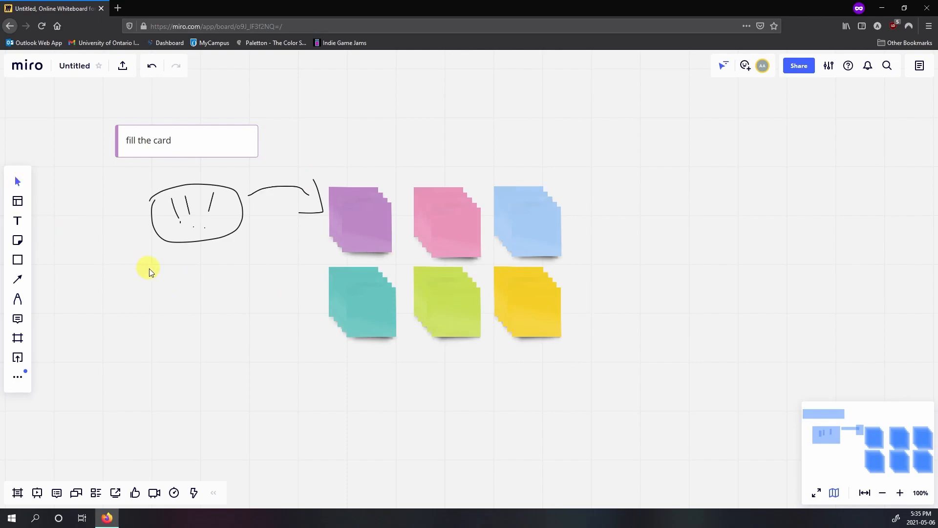
drag(136, 277, 203, 231)
click(211, 237)
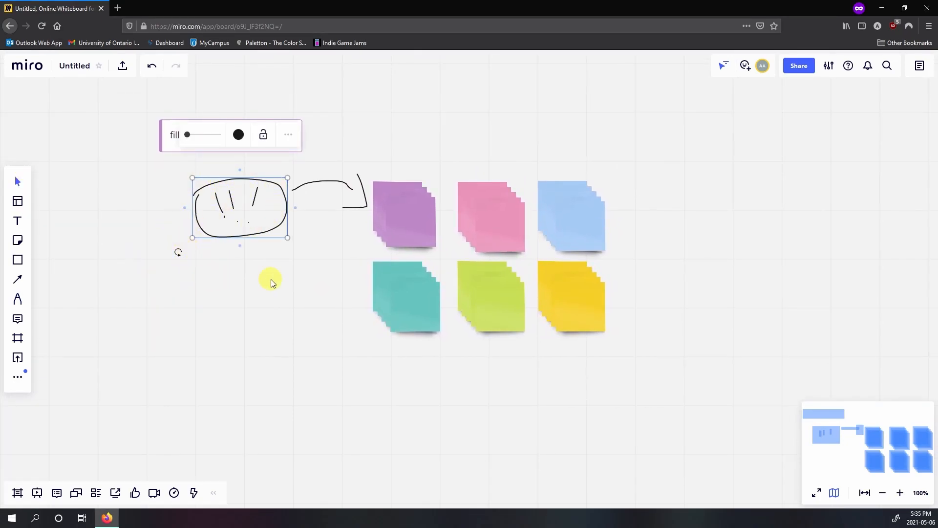
drag(302, 288, 274, 304)
click(283, 288)
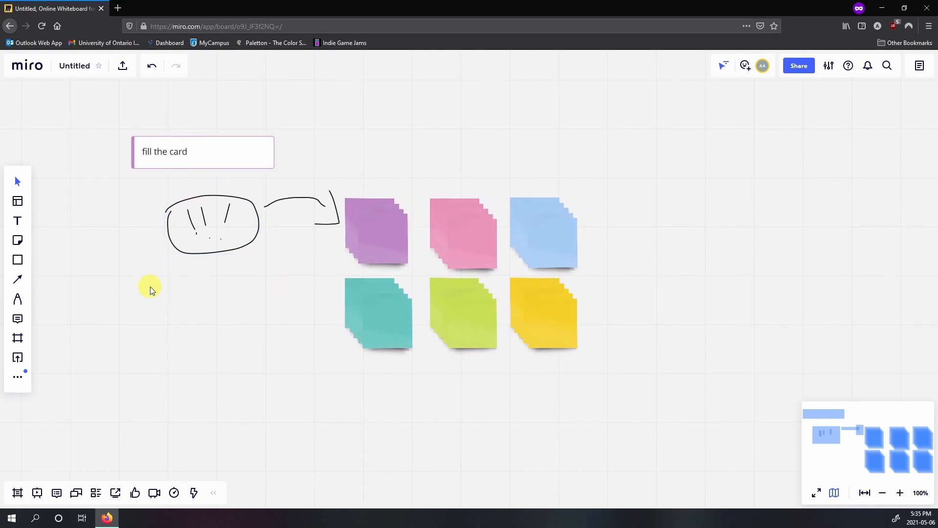
drag(195, 269, 348, 186)
mouse_move(251, 226)
mouse_down()
mouse_move(204, 242)
mouse_move(226, 241)
mouse_up()
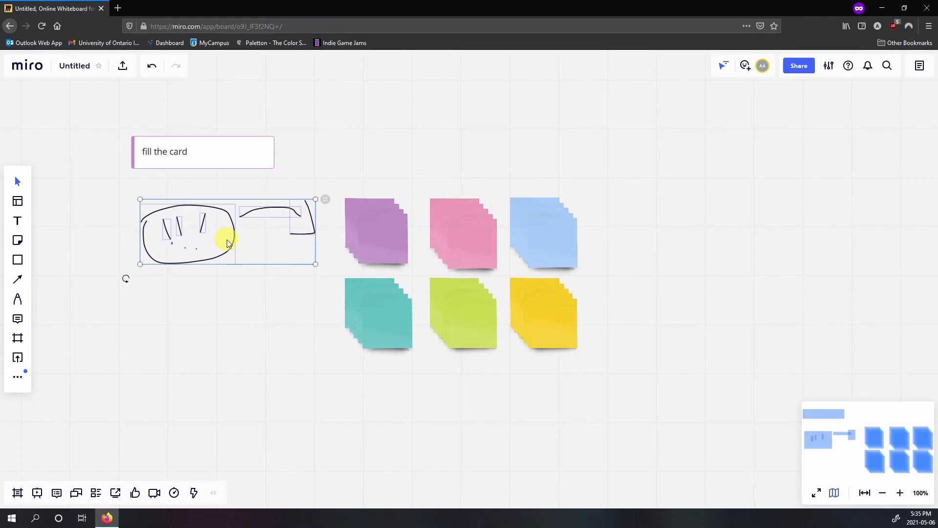
key(Delete)
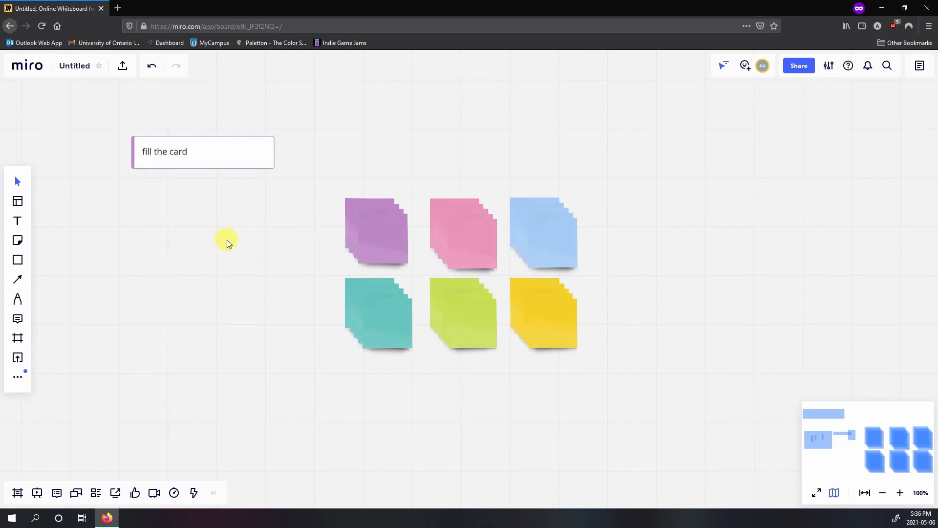
Look through the topics of the Learn & Inspire guide and close it
drag(231, 244, 229, 260)
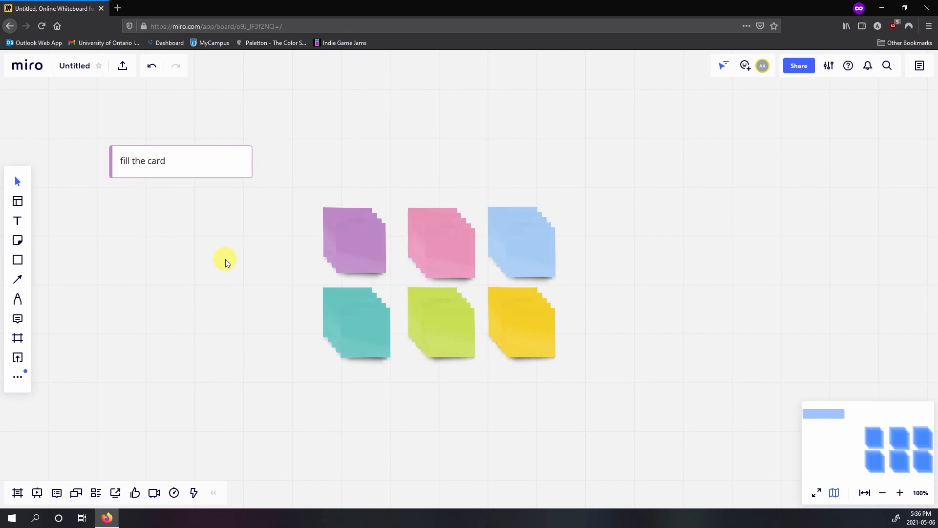
drag(224, 262, 179, 273)
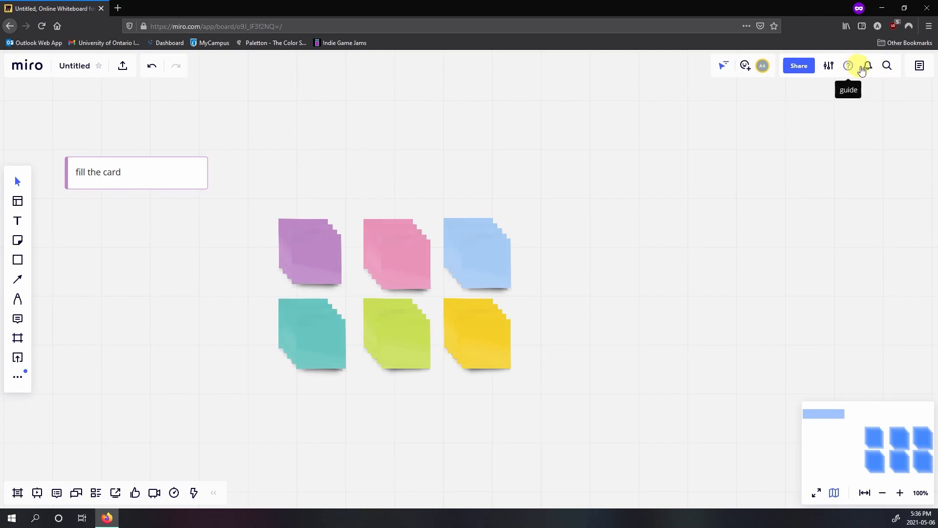
click(850, 68)
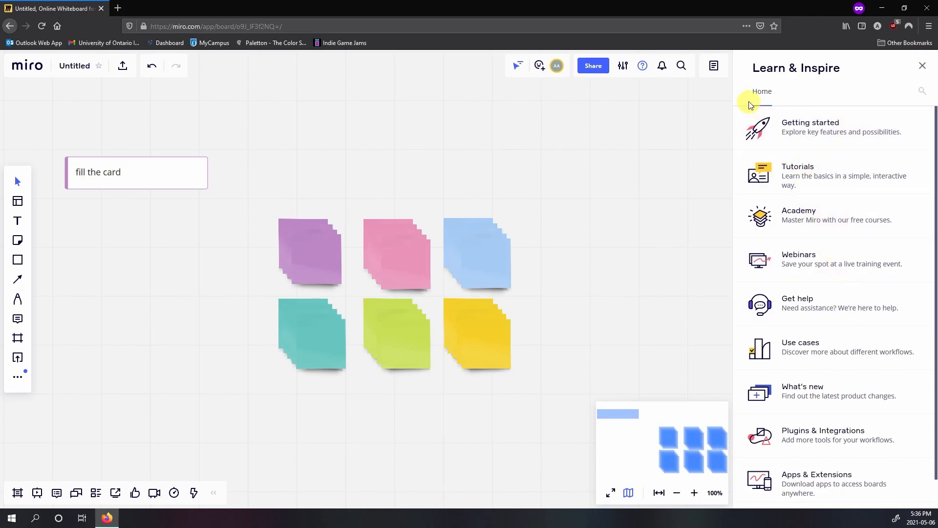
click(921, 65)
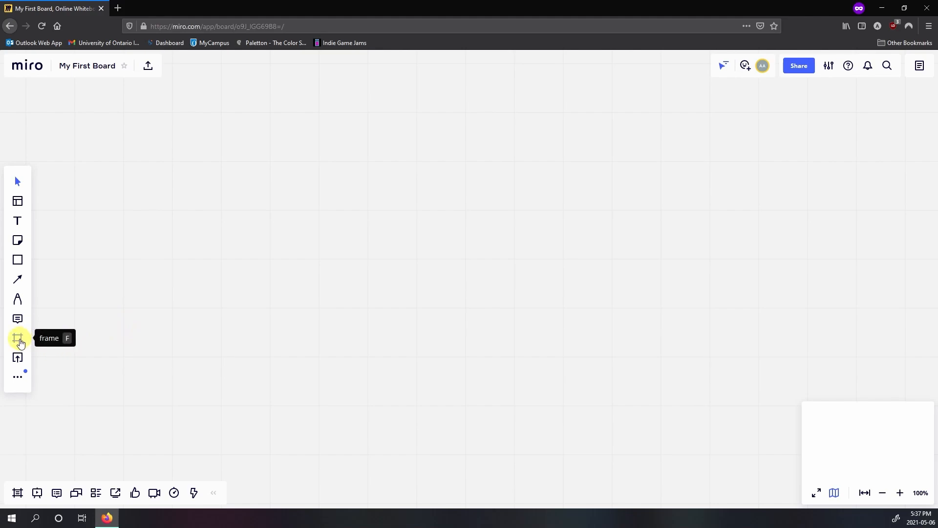
Add a custom-ratio frame to My First Board and dismiss the Grid tip
click(21, 342)
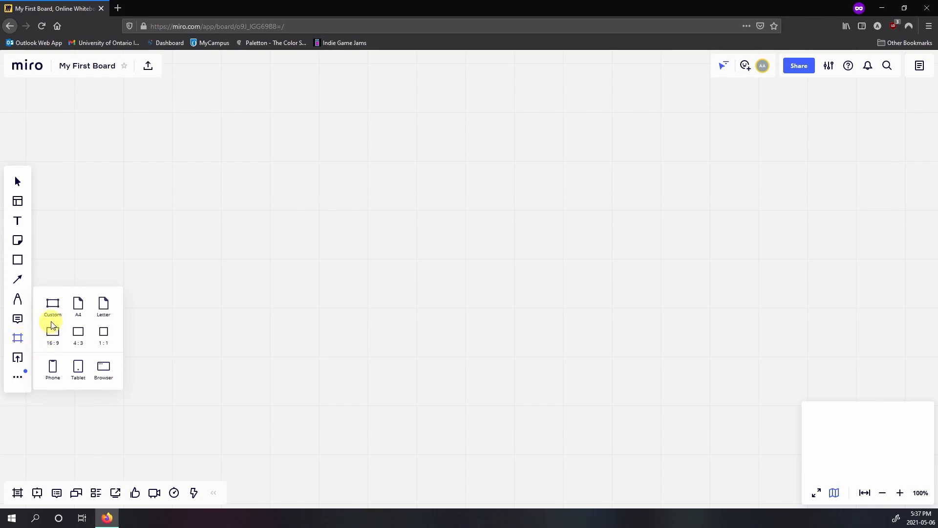
click(54, 307)
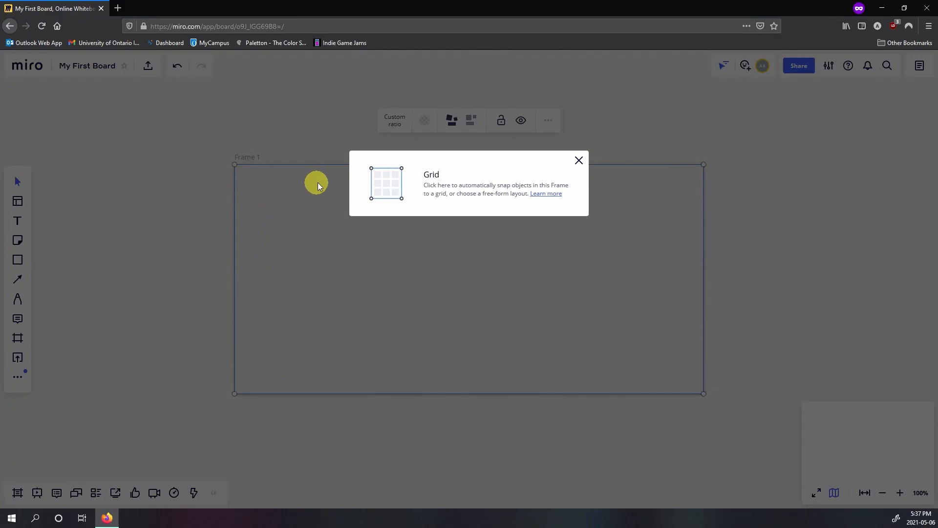
click(577, 161)
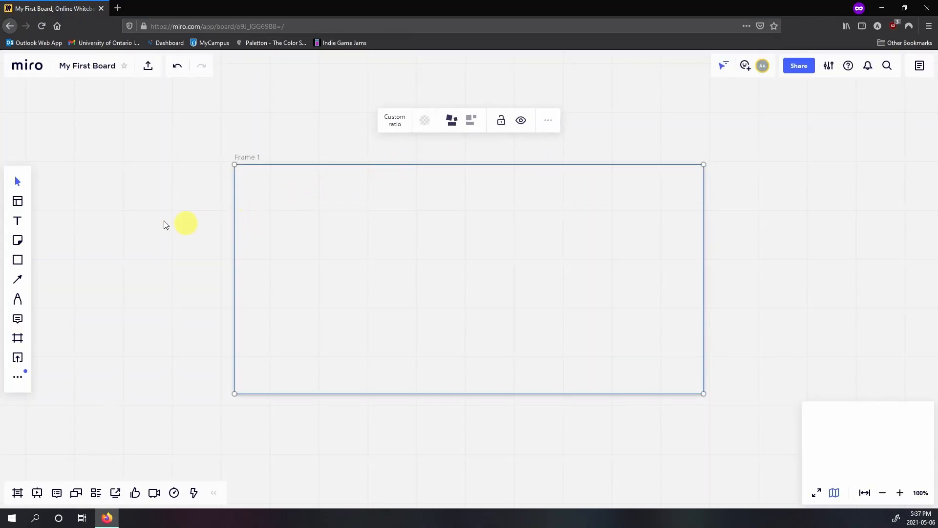
Move the frame to the upper left of the board and resize it to be narrower and taller
click(18, 182)
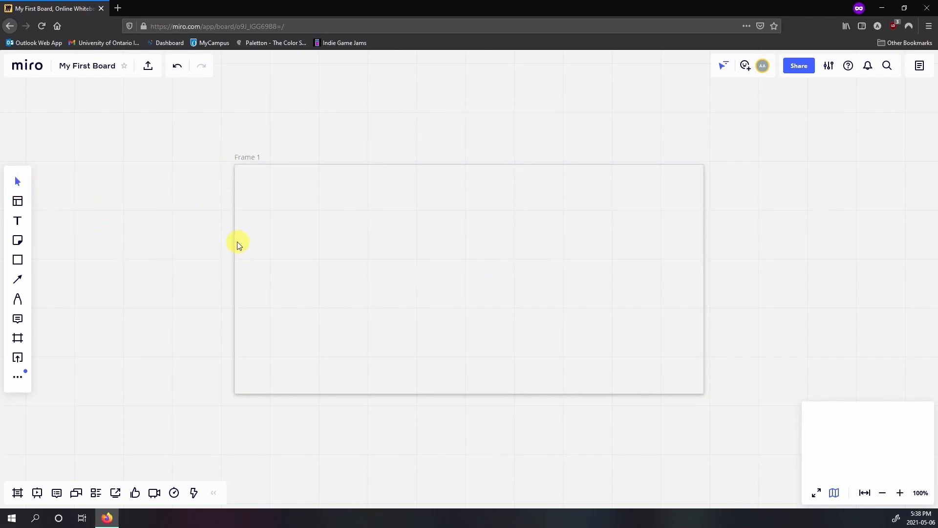
click(267, 163)
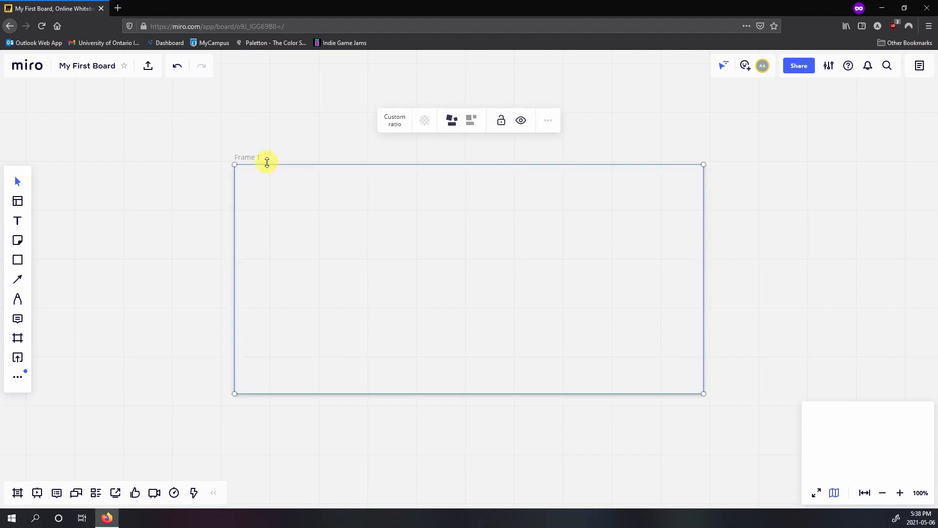
drag(267, 168, 121, 119)
drag(557, 335, 385, 406)
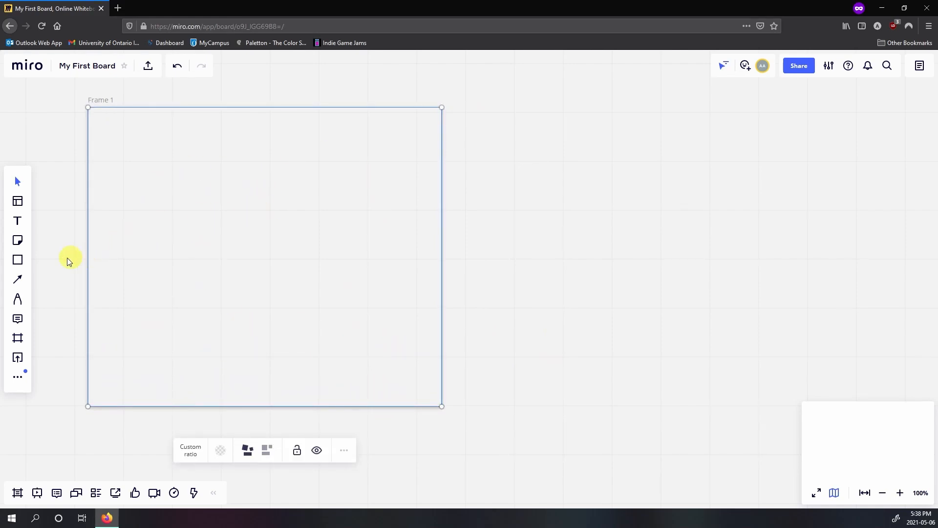
Place a yellow and a red sticky note in the frame, and add a second frame of the same size to its right
click(17, 240)
click(240, 202)
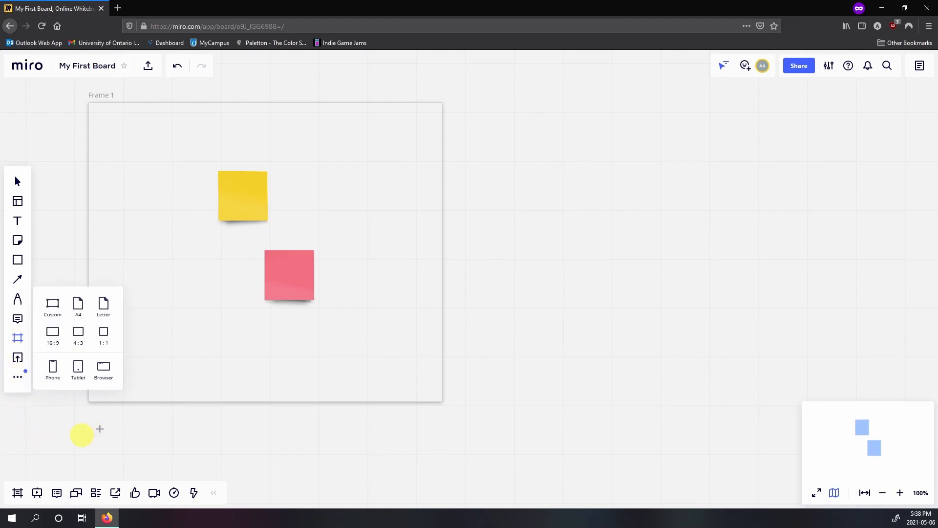
click(291, 368)
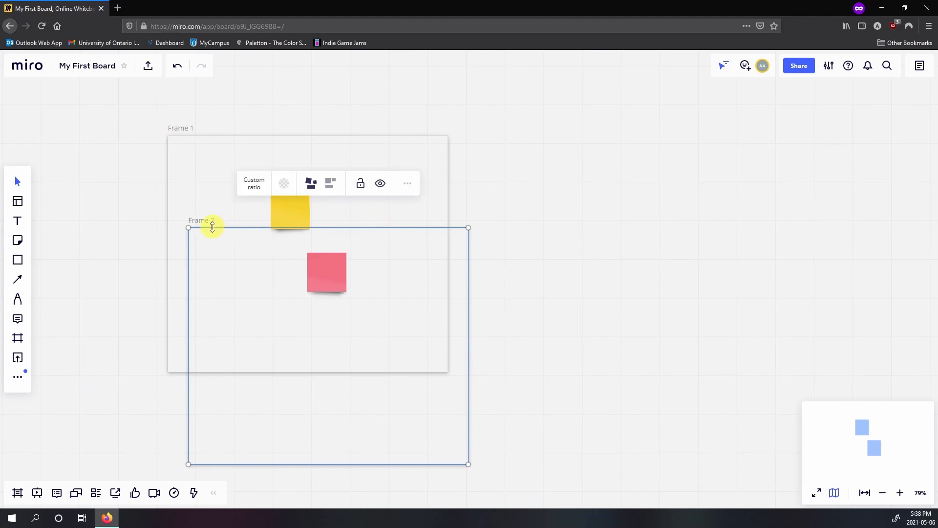
drag(205, 224, 505, 136)
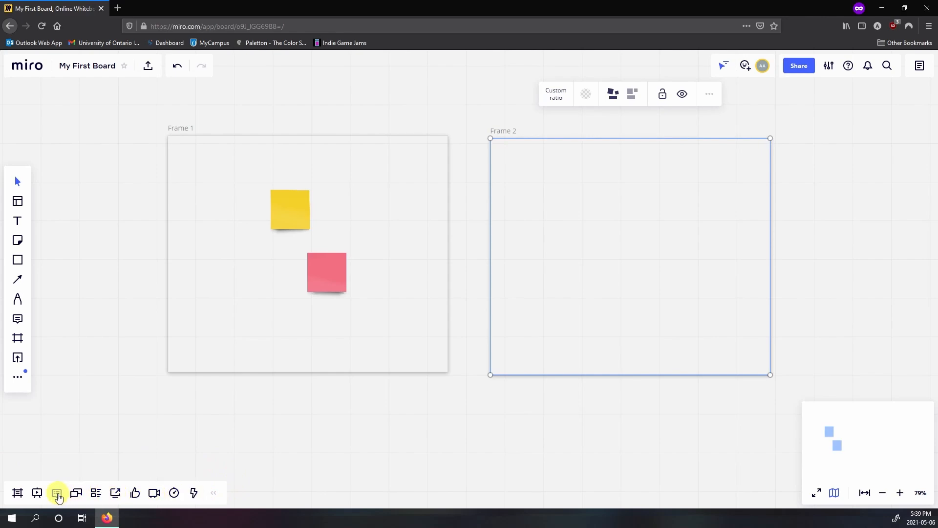
Show the board's list of frames and view Frame 1 and Frame 2 from it
click(17, 494)
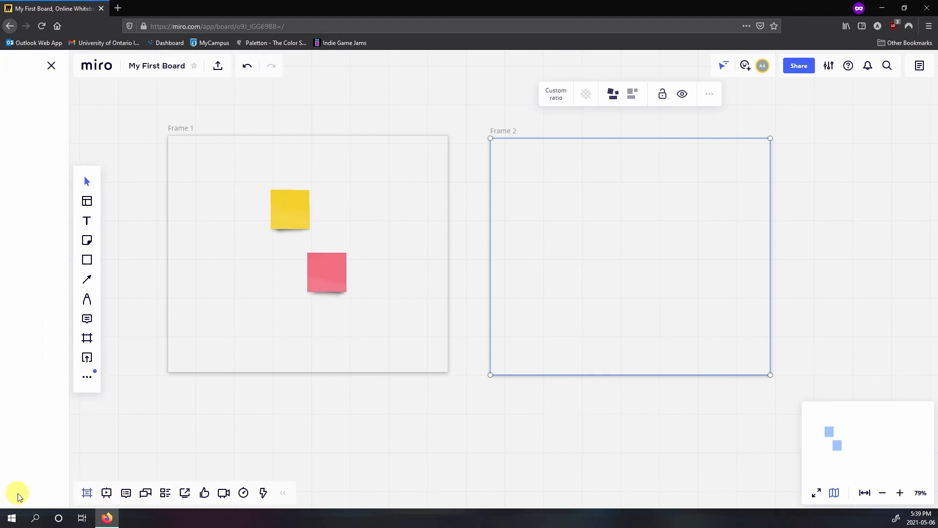
click(80, 144)
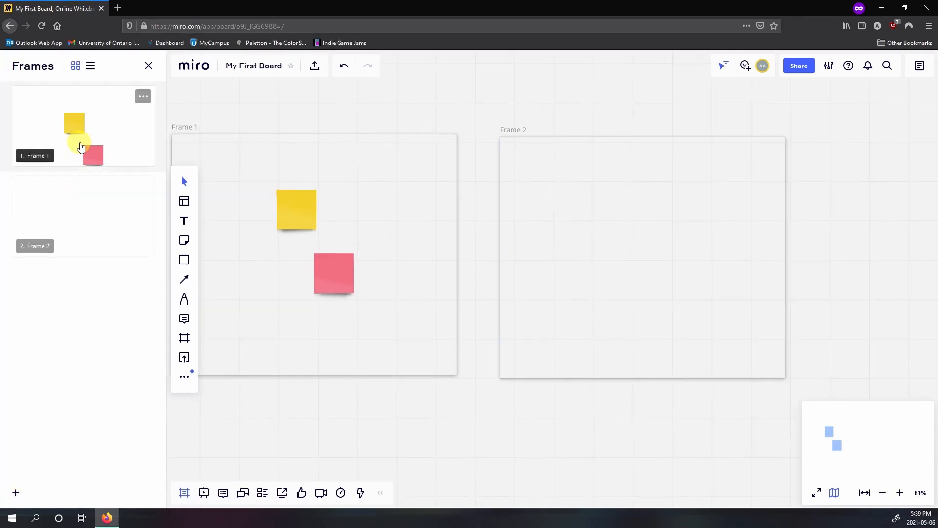
click(79, 210)
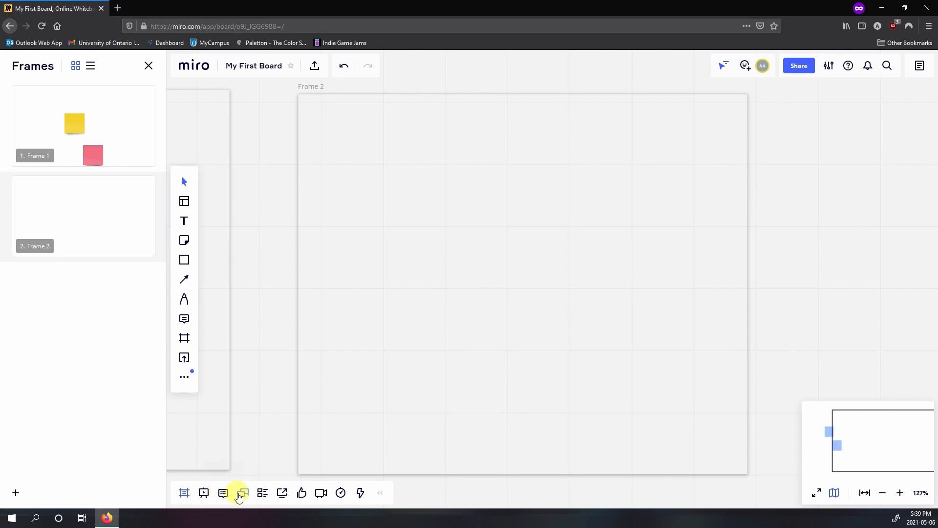
Look at the board's chat and comments, and go back one frame in presentation mode
click(239, 495)
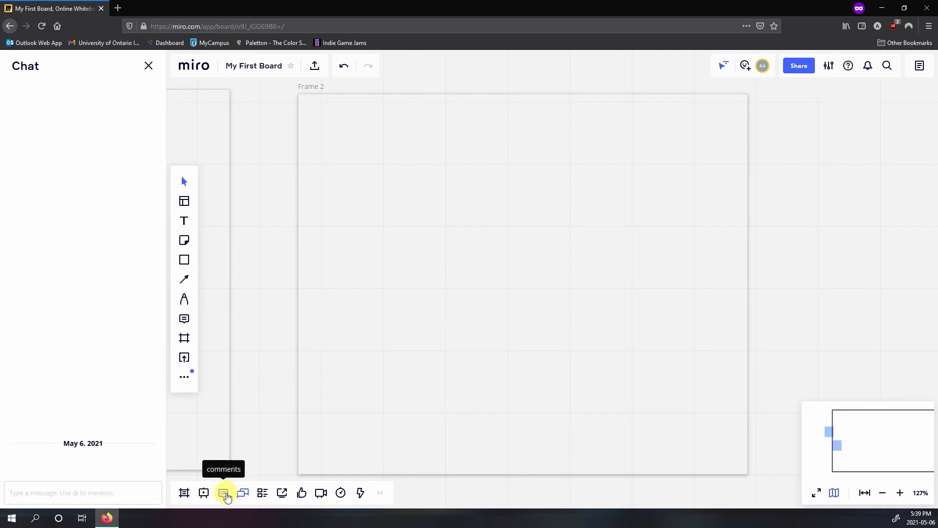
click(224, 497)
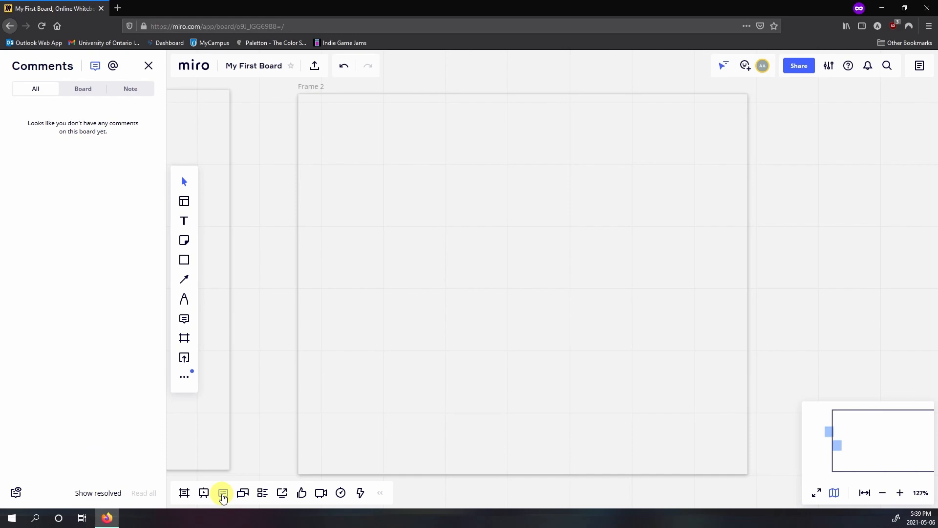
click(206, 496)
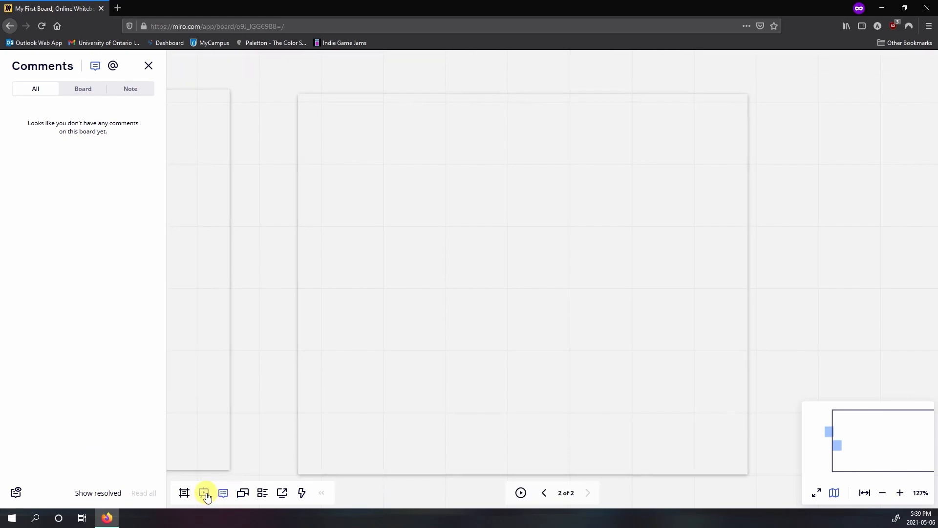
click(544, 493)
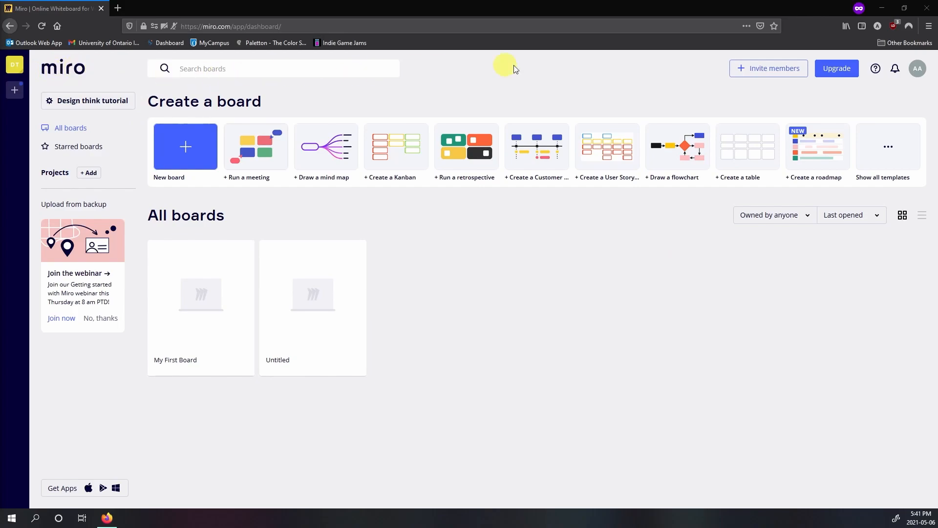
Review the account upgrade plans and the FAQ about accounts for staff and students of educational institutions
click(838, 69)
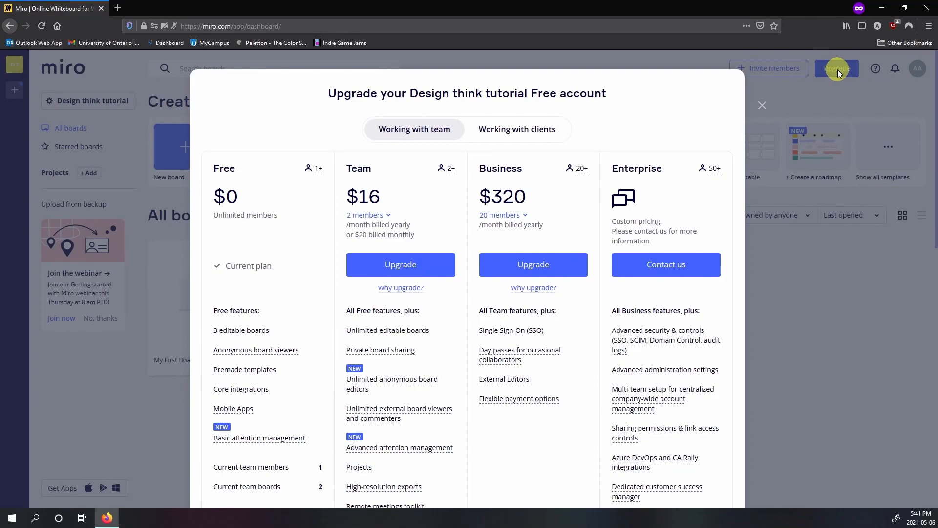
scroll(464, 195, down, 2)
scroll(463, 196, down, 8)
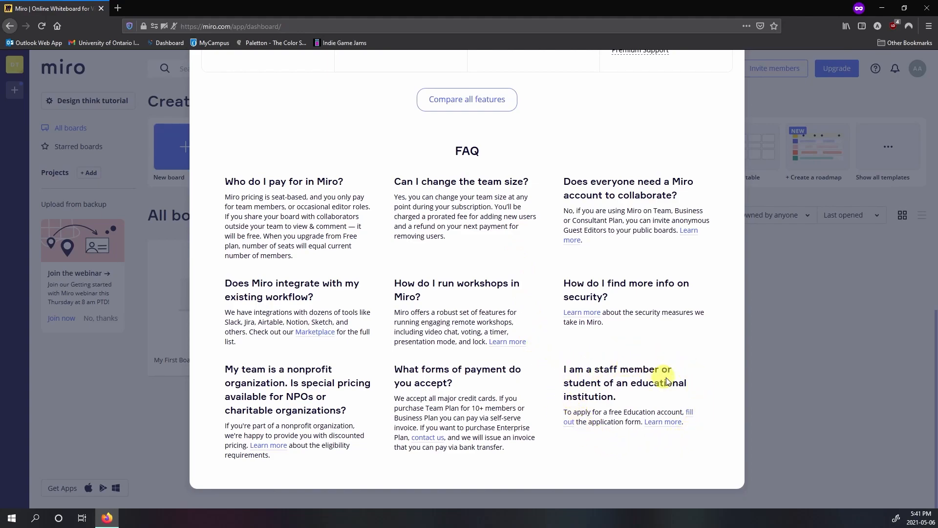
Open the free Education account page from the FAQ and find where to apply
click(690, 414)
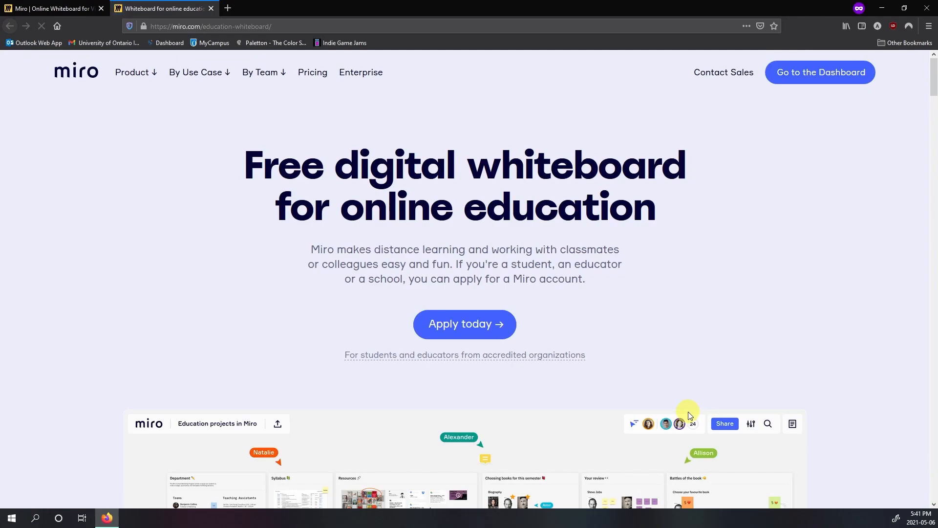
mouse_move(561, 364)
scroll(273, 225, down, 3)
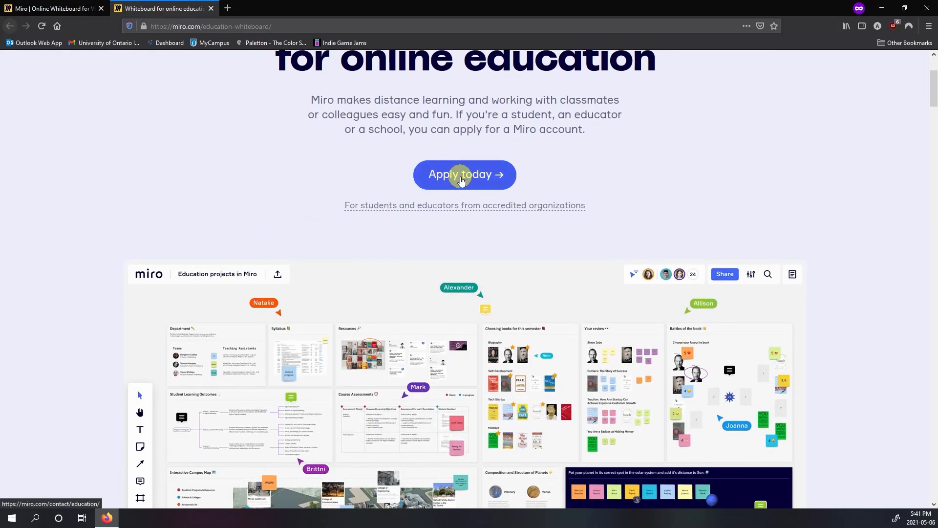
Open the free Education account application and review its required fields and supporting-document uploads
click(461, 177)
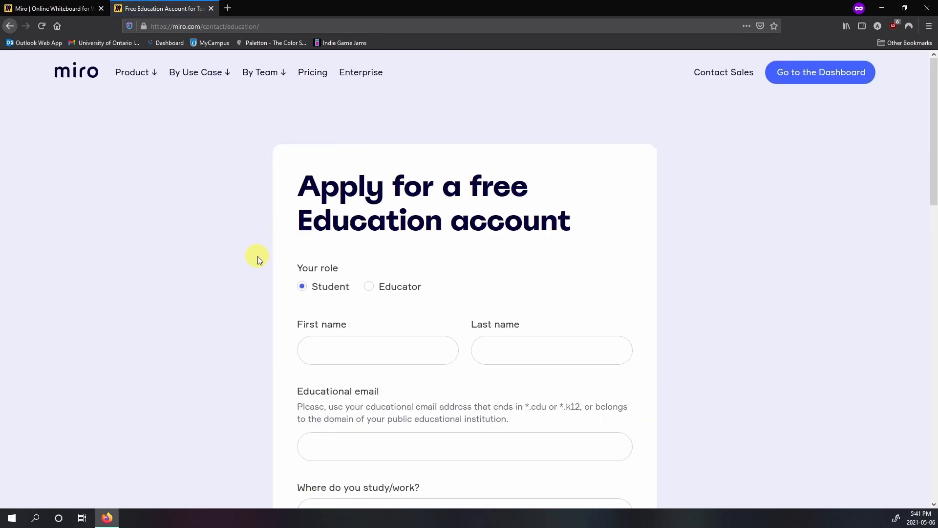
scroll(258, 255, down, 2)
scroll(260, 253, down, 1)
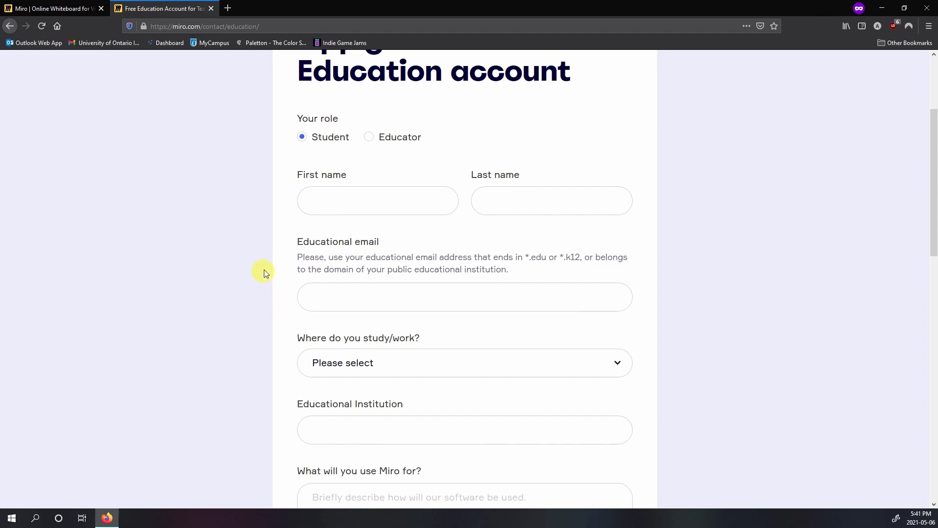
scroll(269, 291, down, 1)
scroll(267, 287, down, 3)
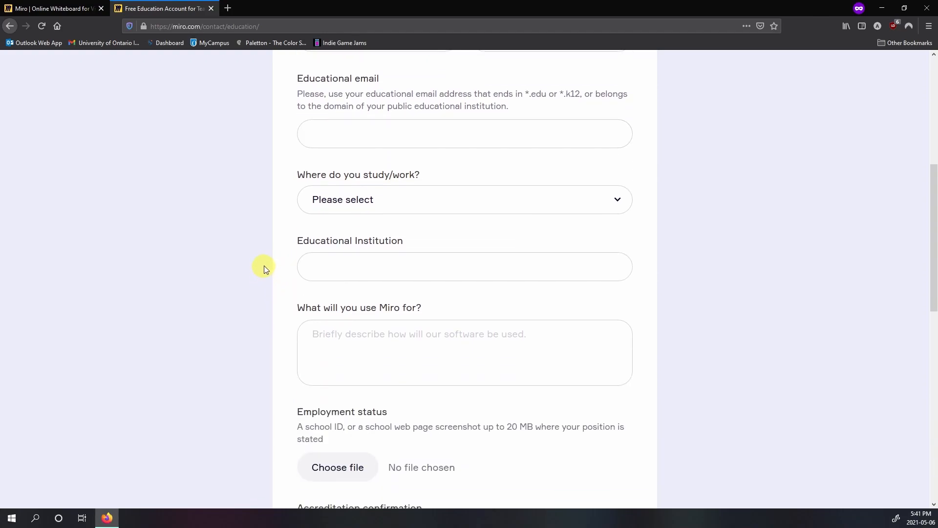
scroll(267, 230, down, 1)
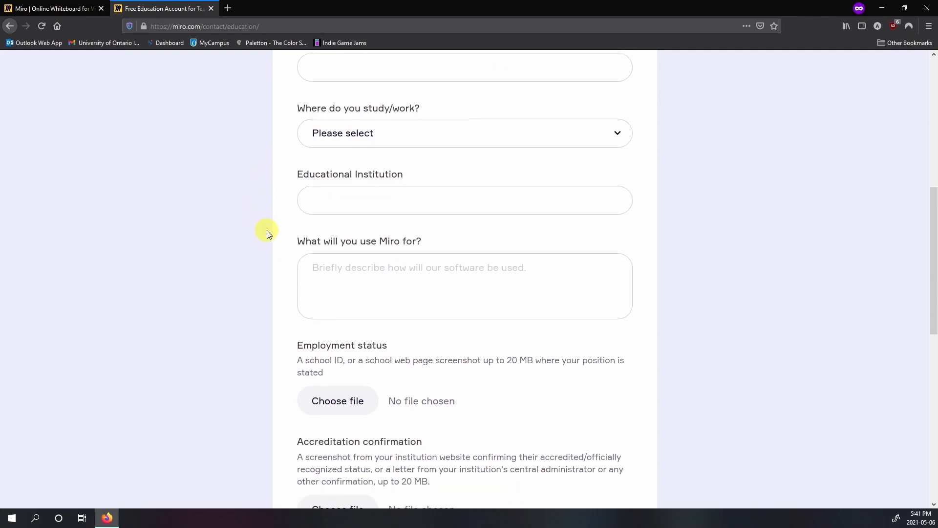
scroll(267, 230, down, 1)
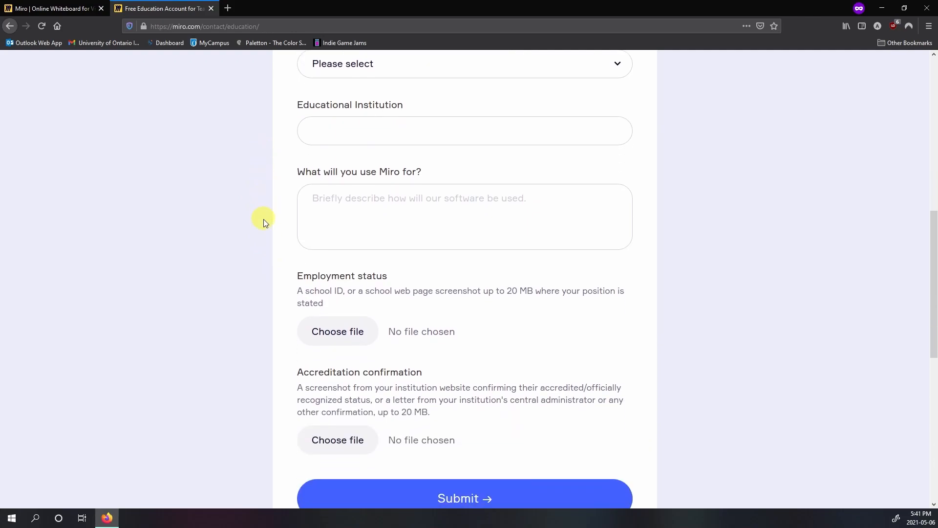
scroll(259, 226, down, 2)
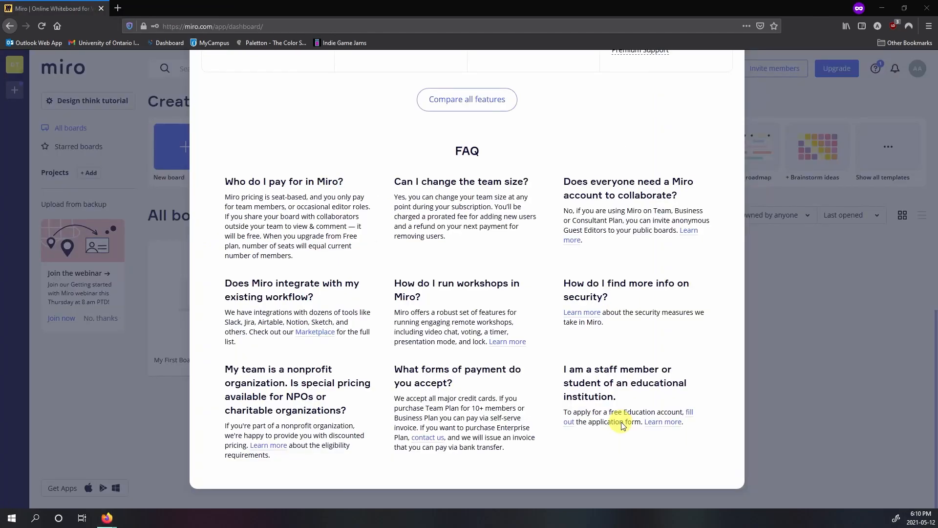
Open the Education Plan help article from the FAQ and review its features, qualifying institutions, application instructions, limitations and frequently asked questions
click(664, 422)
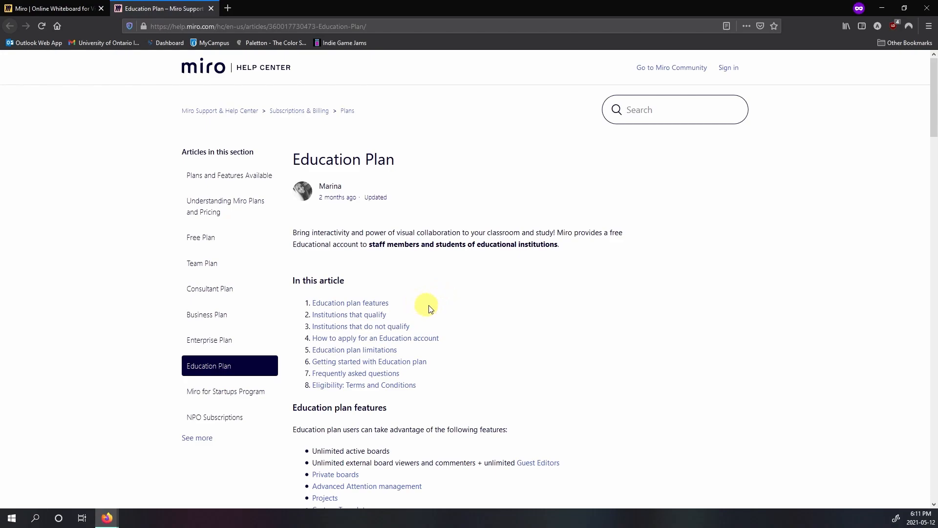
scroll(483, 321, down, 4)
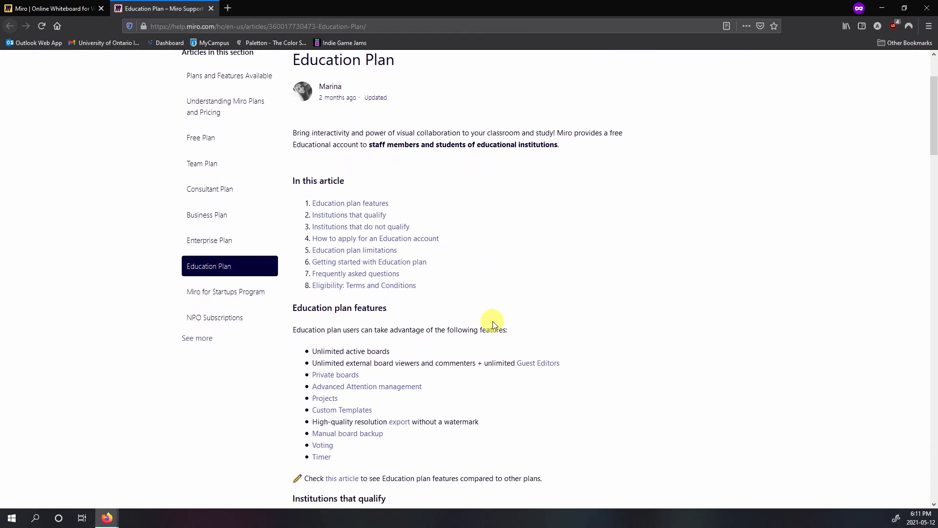
scroll(494, 324, down, 3)
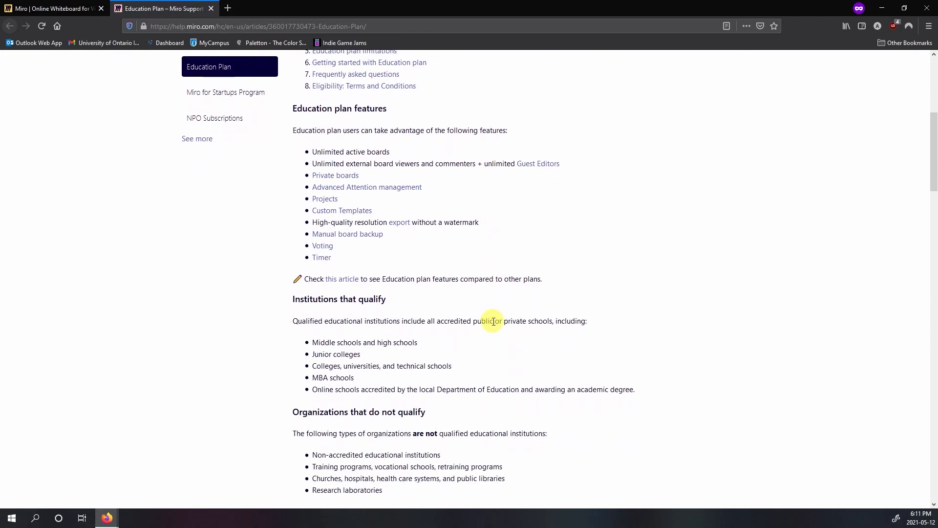
scroll(493, 323, down, 1)
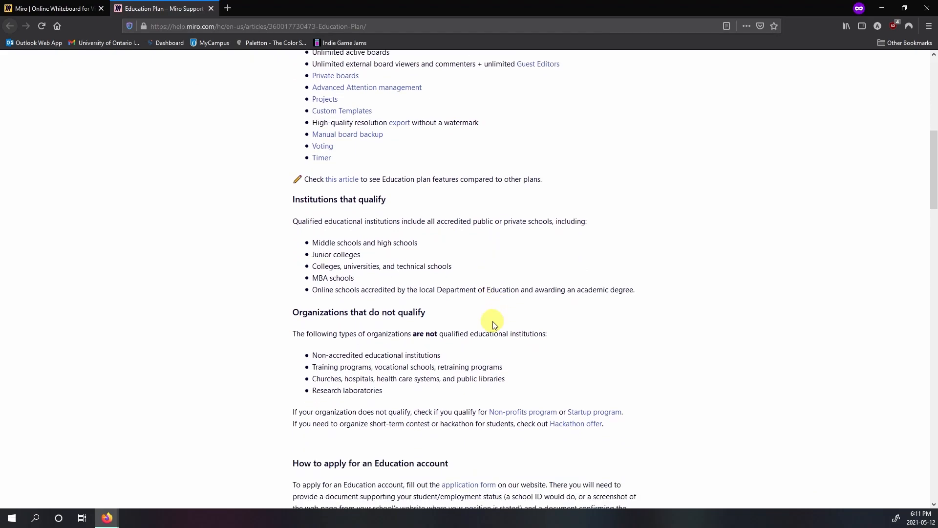
scroll(494, 323, down, 2)
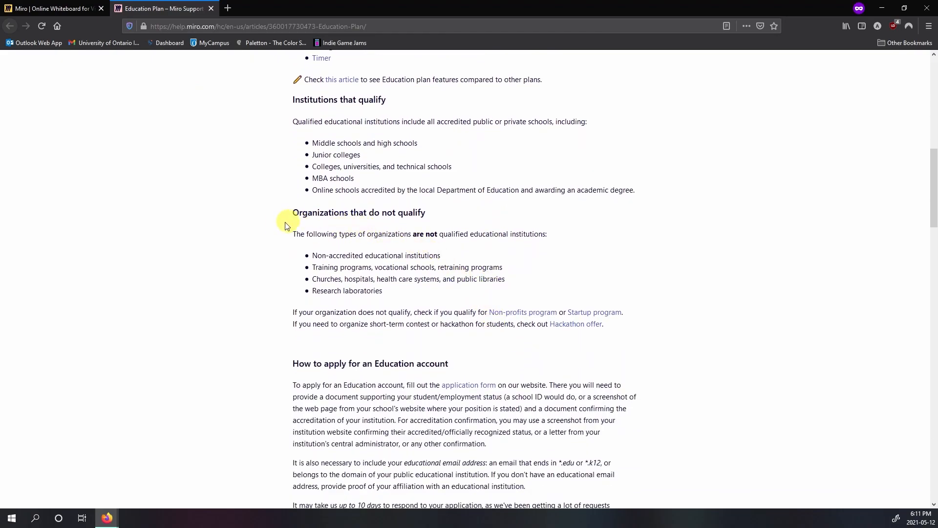
scroll(260, 241, down, 4)
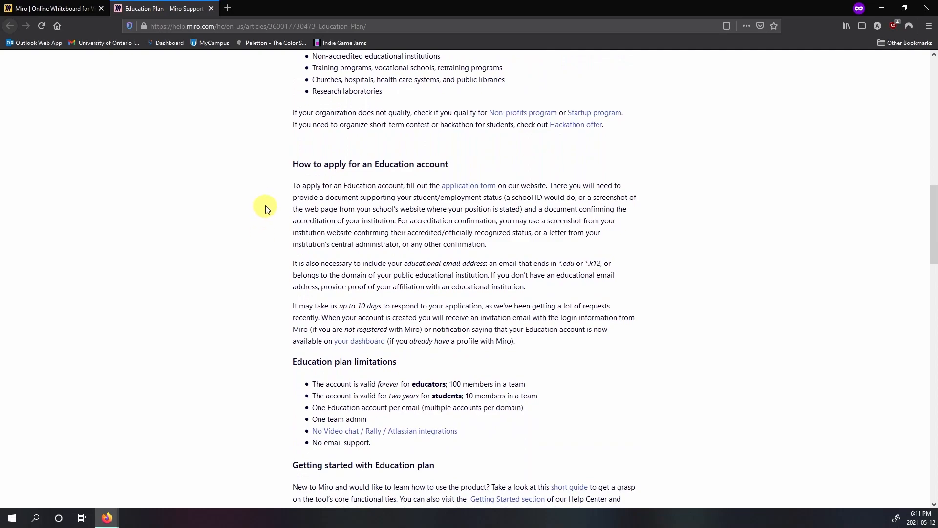
scroll(268, 184, down, 3)
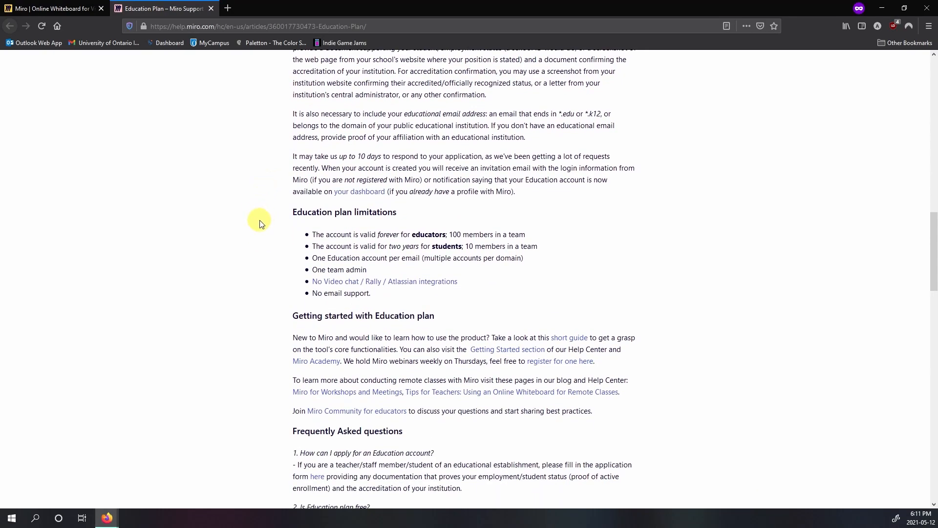
scroll(259, 223, down, 3)
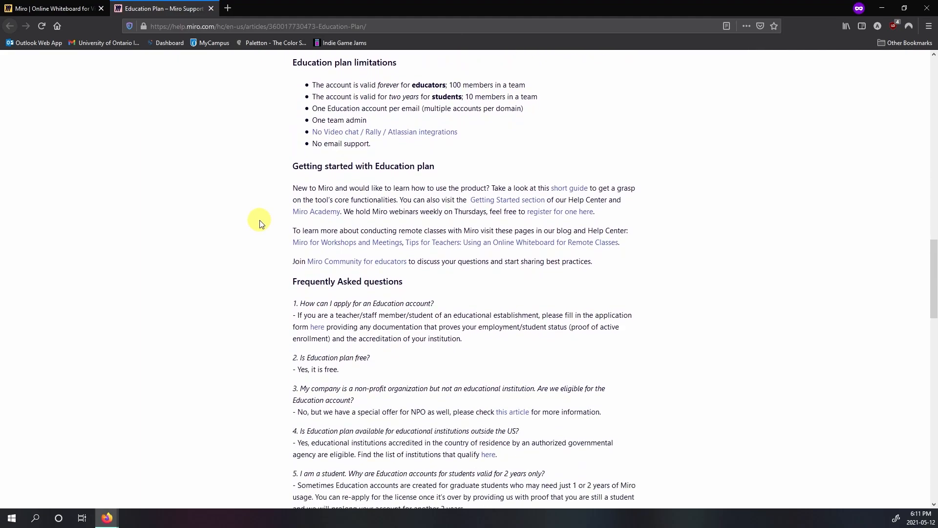